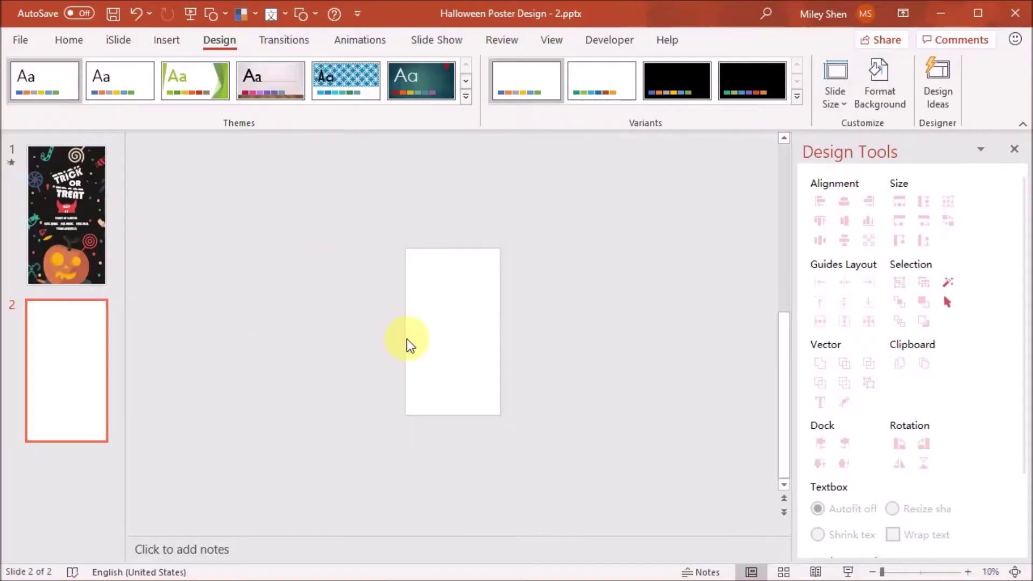
- Fill slide 2's background with solid black
mouse_move(140, 211)
mouse_down()
mouse_move(168, 166)
mouse_move(169, 183)
mouse_up()
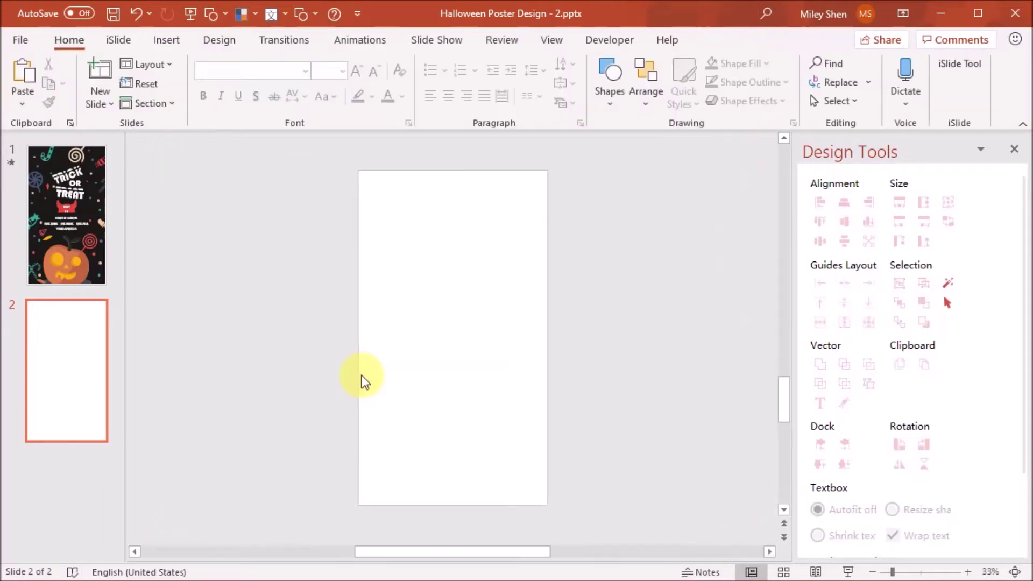
drag(89, 269, 132, 242)
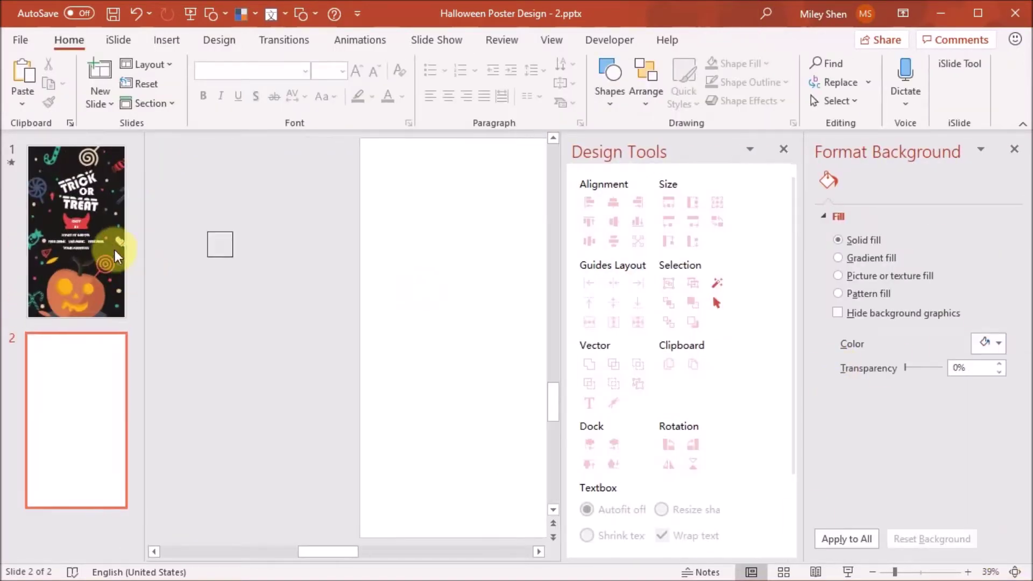
click(783, 149)
drag(203, 217, 135, 225)
click(118, 40)
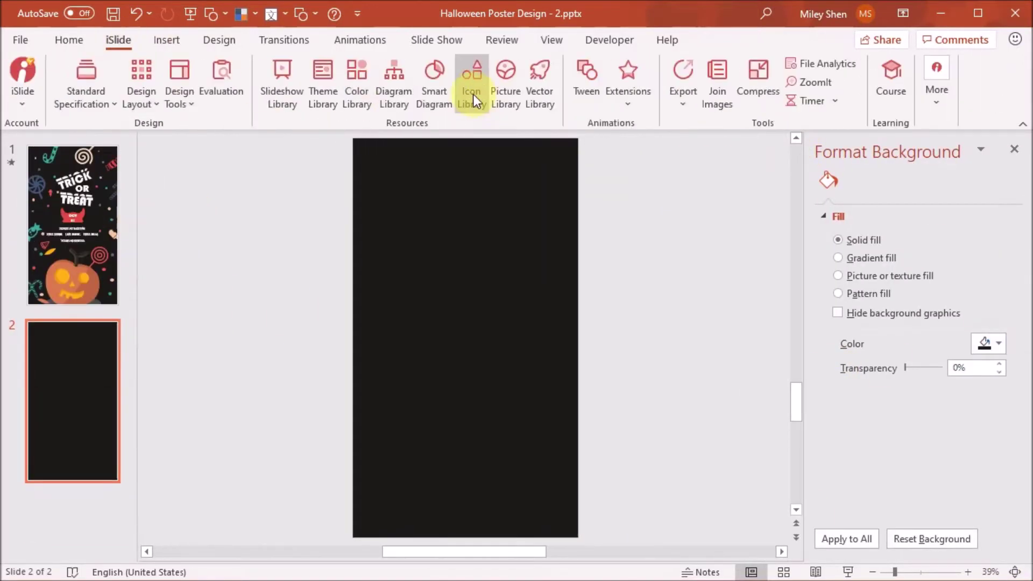
- Insert the 'halloween' jack-o'-lantern vector and enlarge it along the slide bottom
click(539, 81)
drag(629, 50, 827, 39)
click(784, 76)
text(halloween)
key(Return)
click(871, 238)
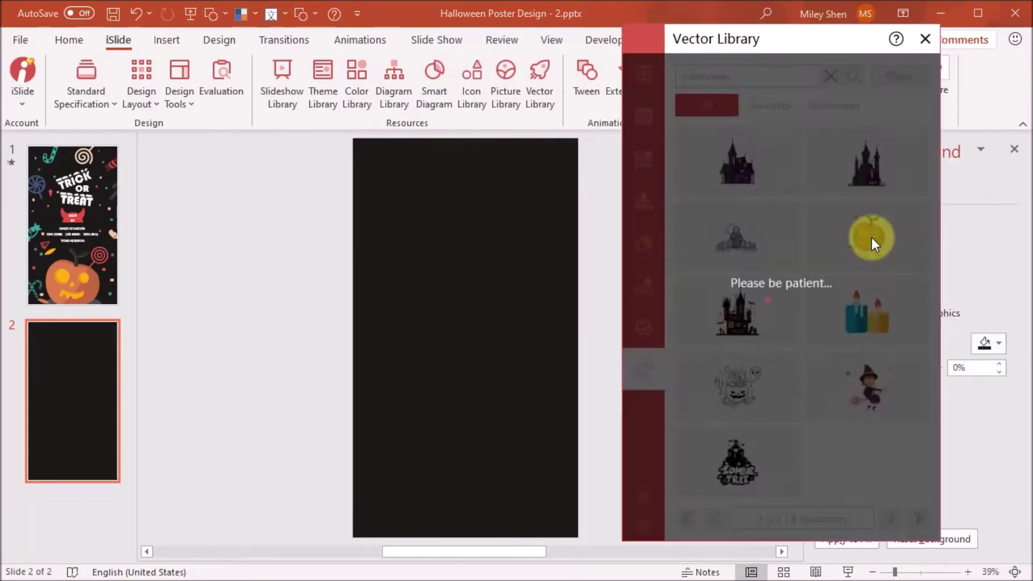
drag(526, 401, 476, 486)
drag(525, 433, 538, 410)
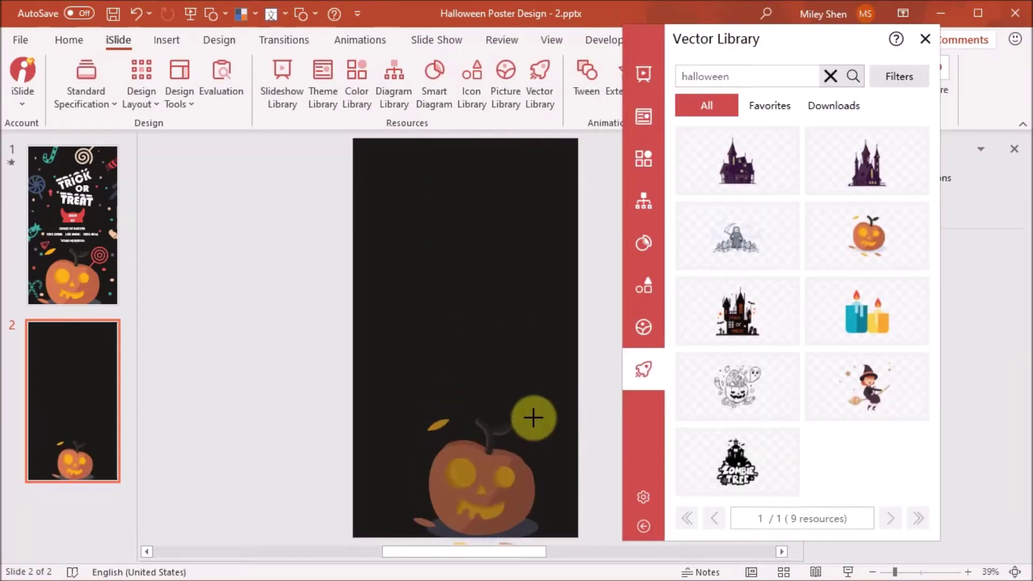
drag(502, 454, 485, 447)
key(ctrl+z)
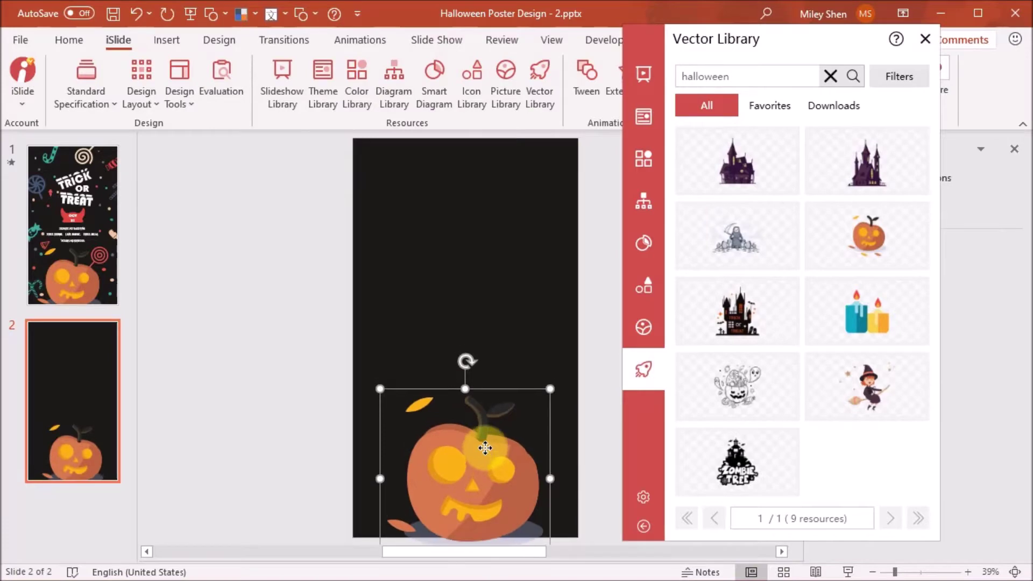
- Insert a crossed candy-canes icon from the candy icon search
click(643, 285)
key(Return)
click(748, 415)
- Place the crossed candy canes at lower left and colour them teal from slide 1
drag(461, 352, 371, 483)
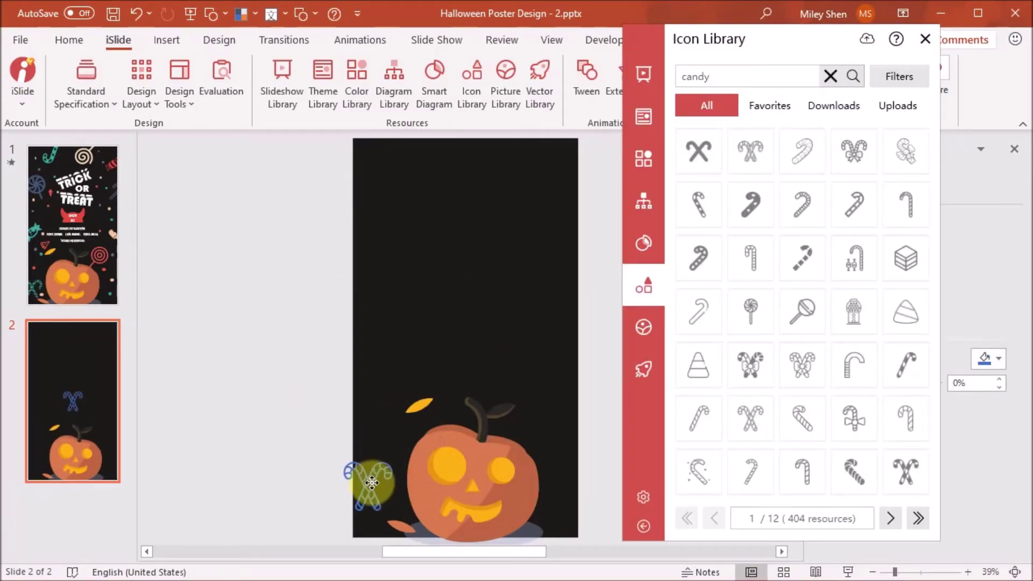
right_click(376, 486)
click(431, 523)
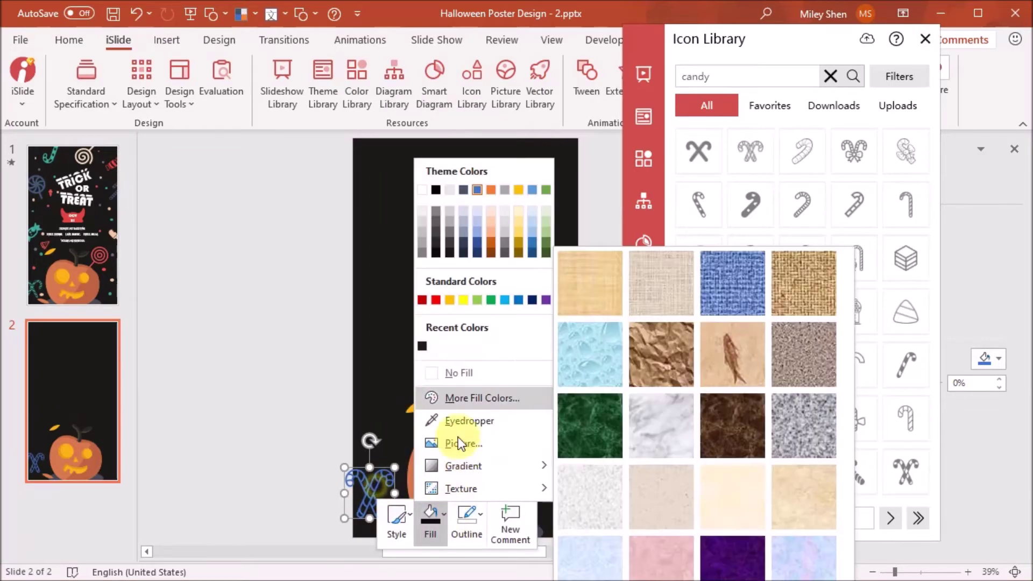
click(457, 420)
click(40, 226)
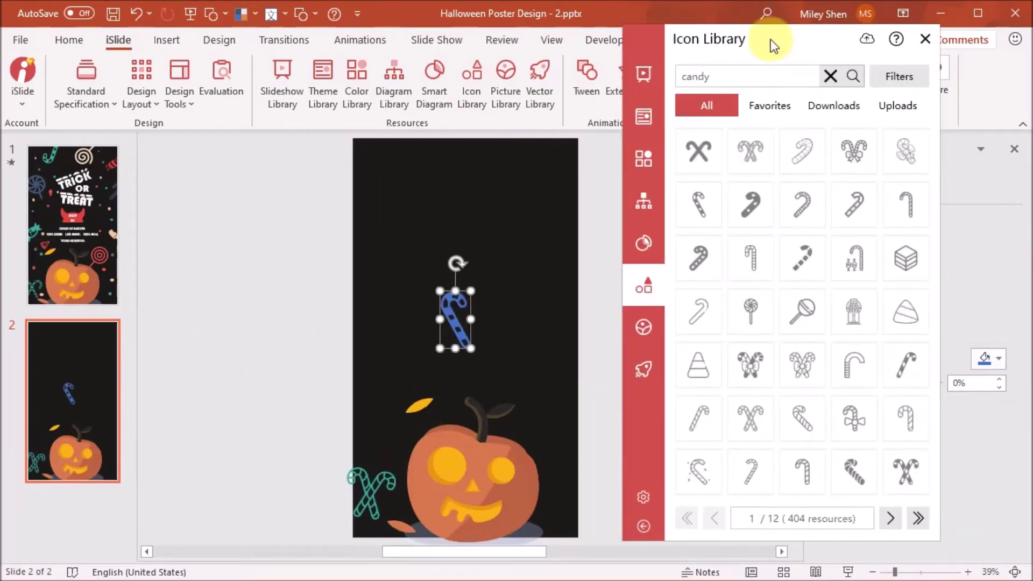
- Add a horizontally flipped teal candy cane on the slide's top edge
click(178, 82)
click(668, 464)
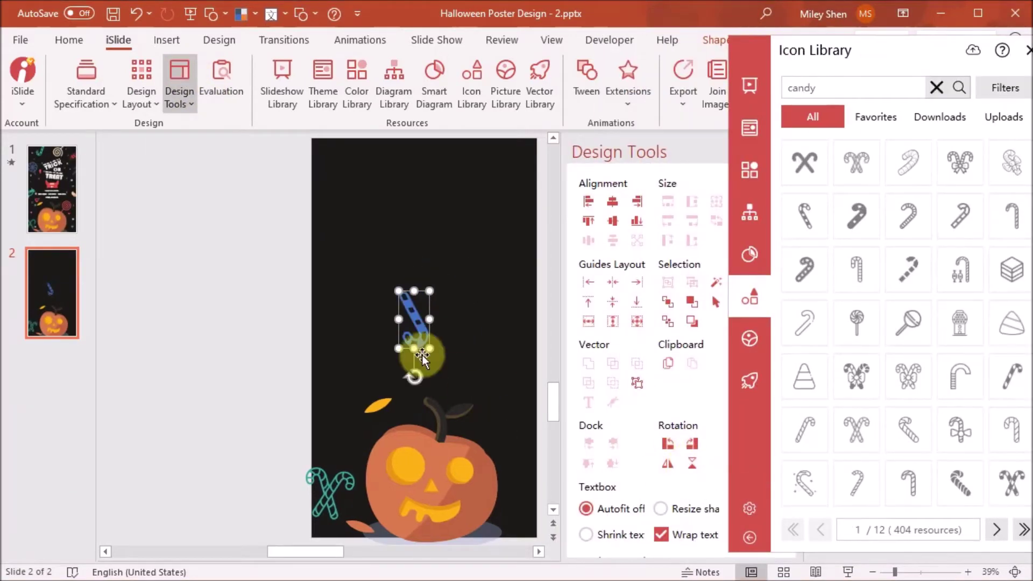
drag(354, 356, 318, 190)
drag(931, 56, 902, 67)
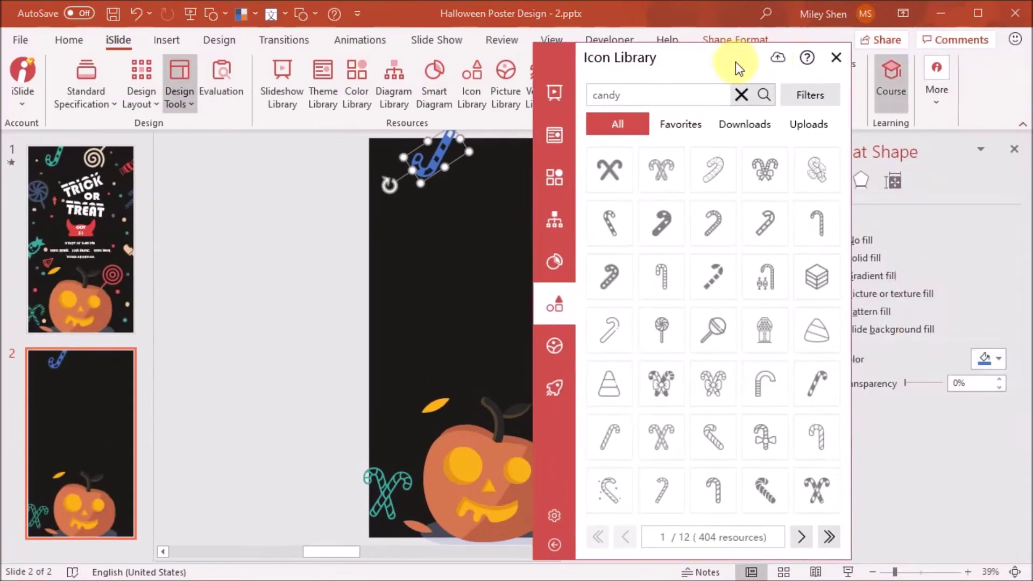
right_click(468, 155)
click(525, 111)
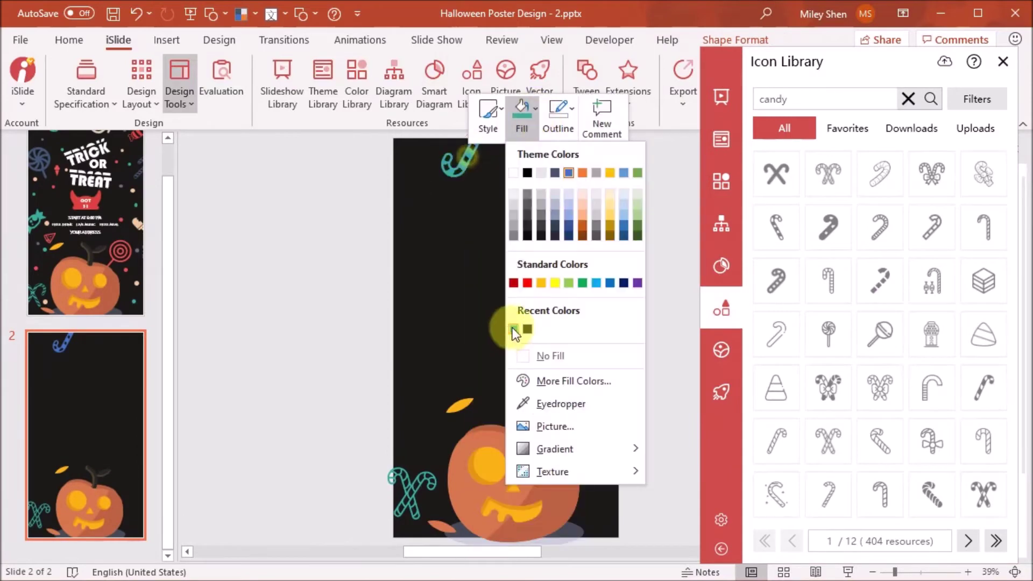
click(517, 330)
- Add a teal wrapped candy on the slide's left side
click(971, 541)
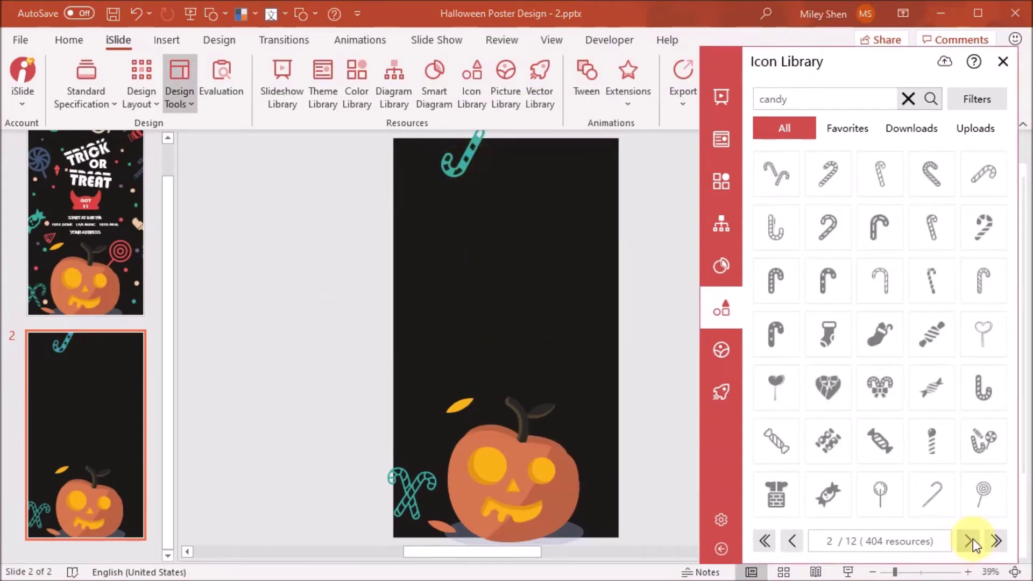
drag(828, 493, 500, 344)
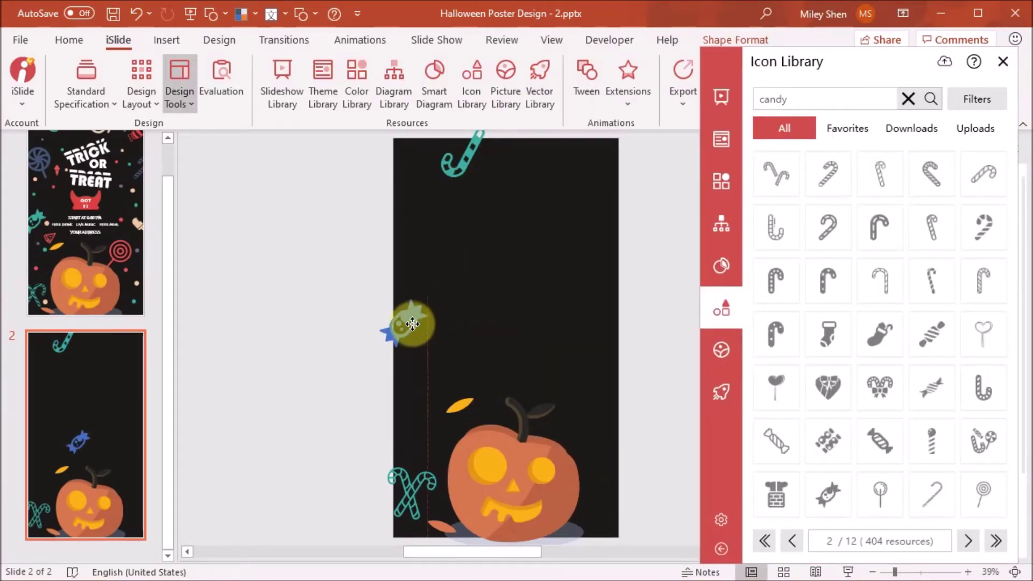
right_click(415, 321)
click(468, 277)
click(461, 492)
- Add a second wrapped candy in the top-right corner, coloured red
click(506, 338)
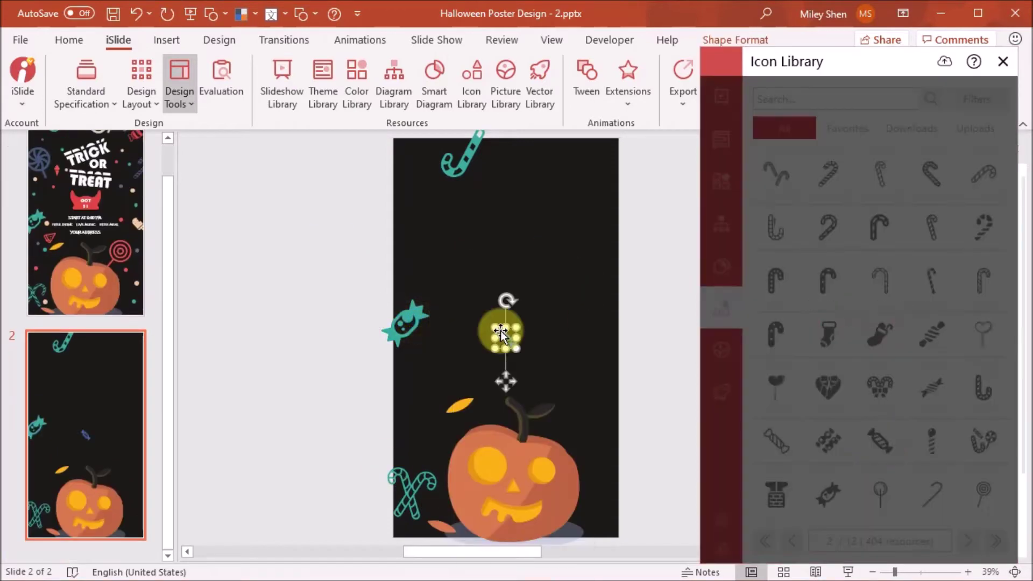
drag(506, 338, 603, 171)
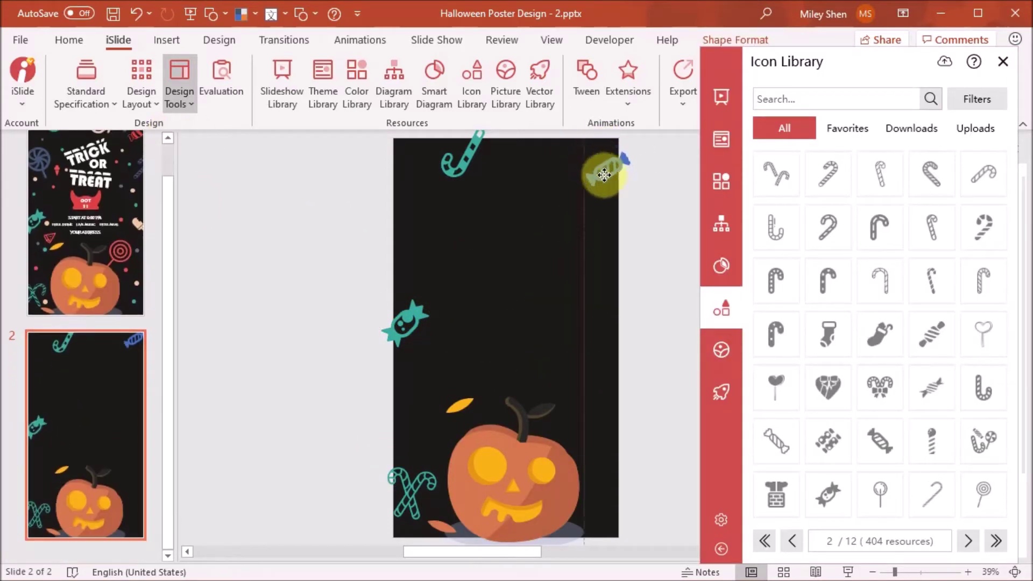
right_click(599, 173)
click(672, 127)
click(141, 134)
- Add a red lollipop icon to the slide
mouse_move(983, 491)
mouse_down()
mouse_move(501, 342)
mouse_move(575, 412)
mouse_up()
right_click(575, 411)
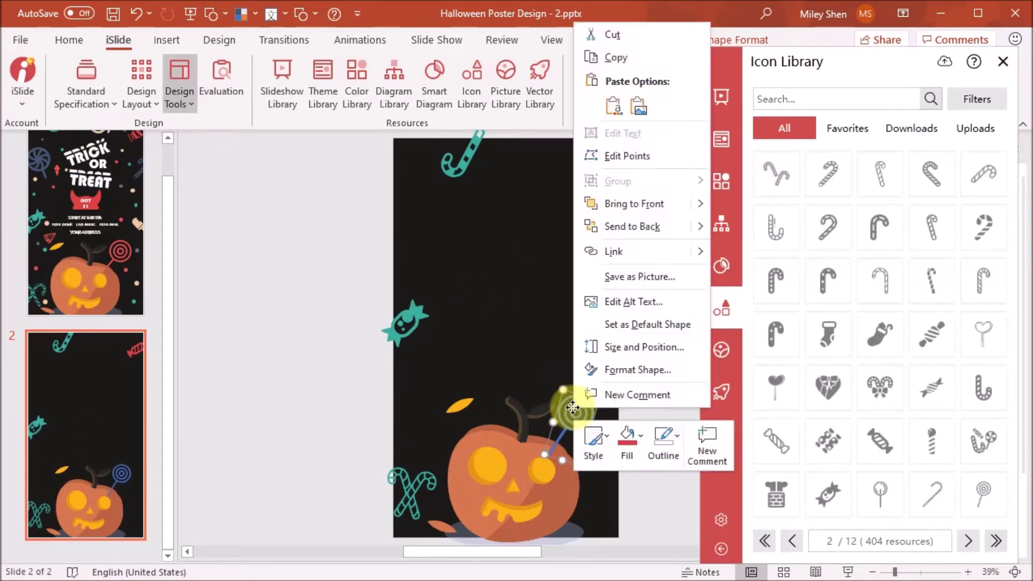
click(637, 439)
click(616, 272)
click(967, 540)
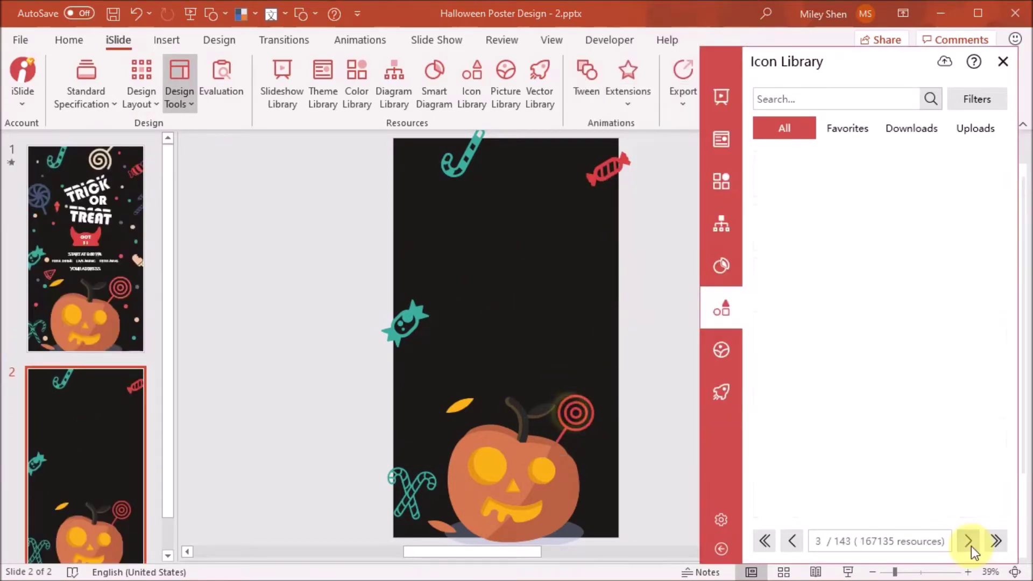
click(817, 98)
text(lollipop)
key(Return)
- Add a cream spiral lollipop and move it toward the top
click(827, 280)
drag(507, 334, 487, 323)
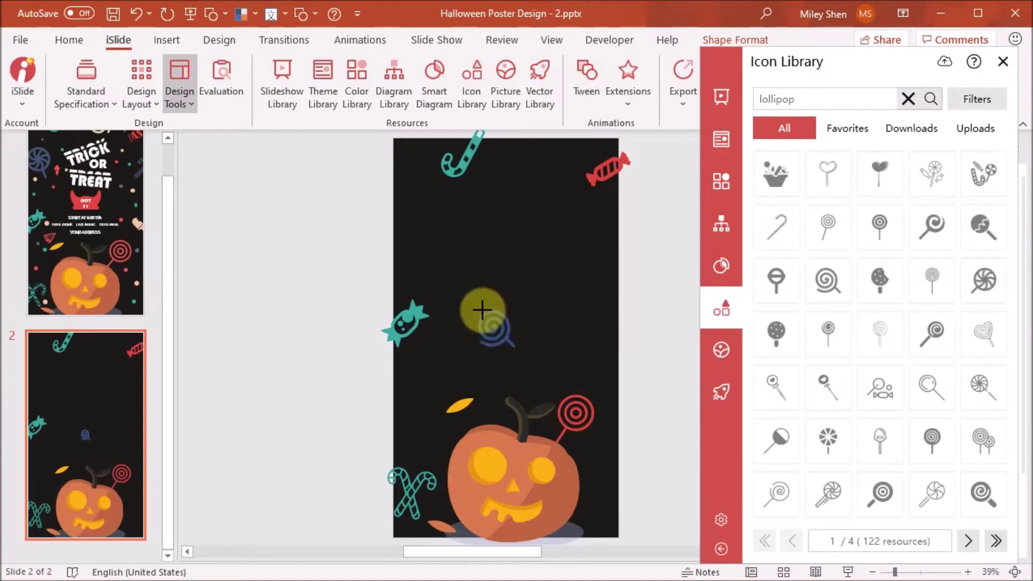
right_click(499, 328)
click(553, 279)
click(562, 573)
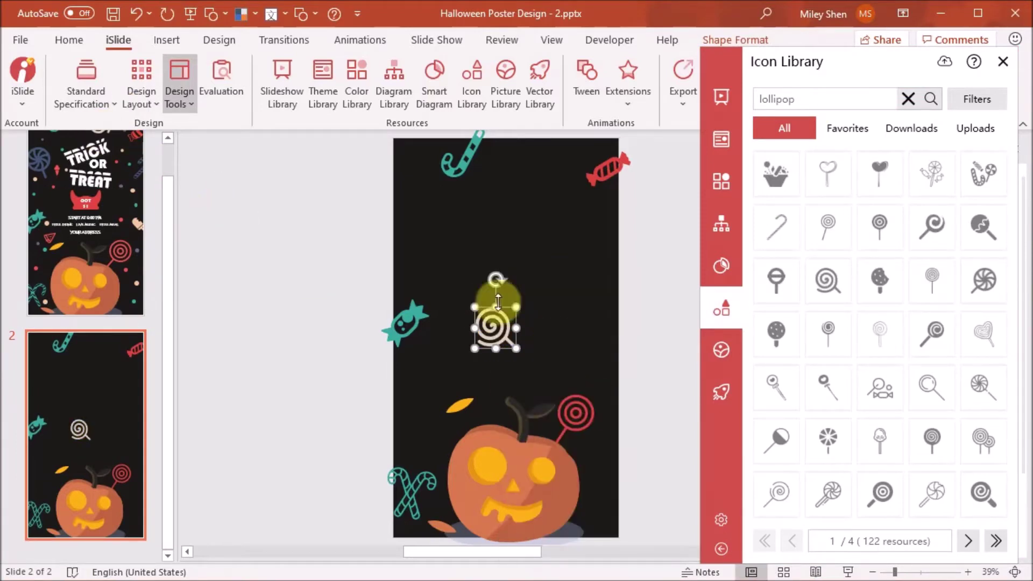
drag(498, 303, 535, 135)
- Add a navy lollipop at the slide's upper left
mouse_move(984, 280)
mouse_down()
mouse_move(571, 365)
mouse_move(473, 358)
mouse_move(445, 237)
mouse_move(415, 252)
mouse_up()
right_click(409, 250)
click(473, 215)
click(500, 377)
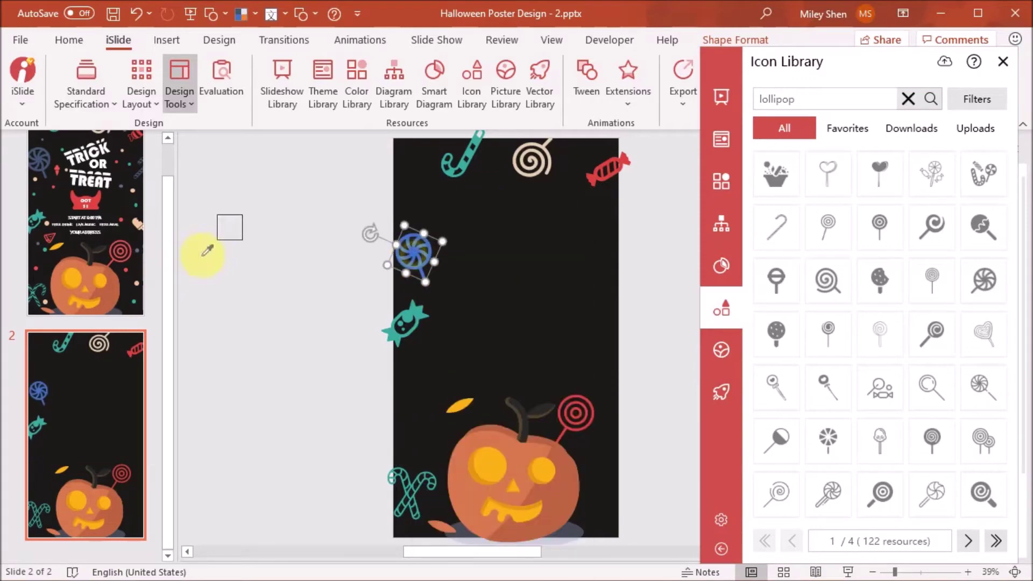
- Add an orange 'ice cream' cone beside the navy lollipop
click(908, 99)
text(ice cream)
key(Return)
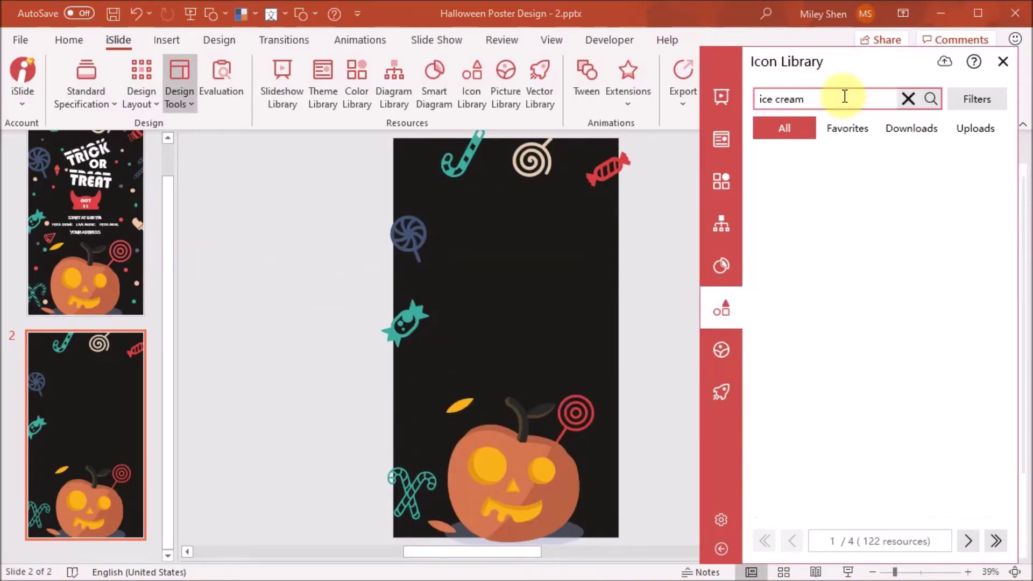
drag(984, 279, 502, 337)
ctrl+scroll(502, 338, up, 2)
right_click(474, 336)
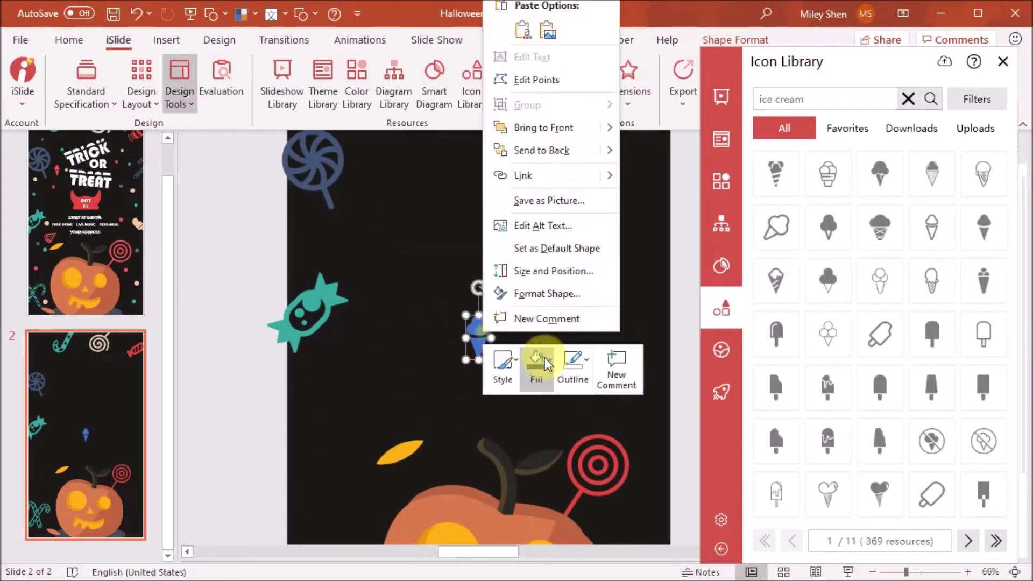
click(535, 361)
drag(473, 324, 400, 214)
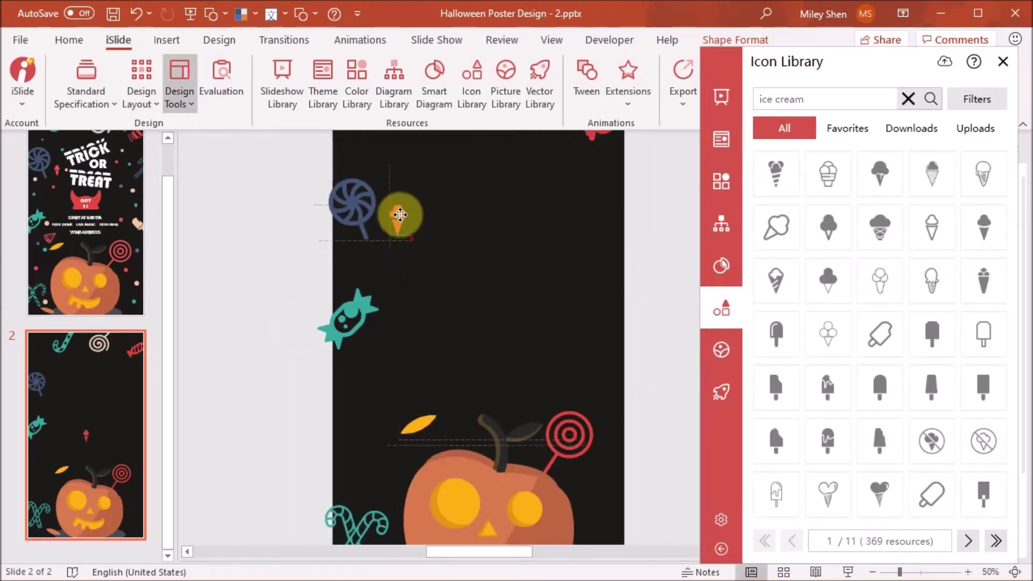
- Add a popsicle icon to the slide
click(968, 541)
click(968, 540)
mouse_move(983, 494)
mouse_down()
mouse_move(468, 324)
mouse_move(587, 296)
mouse_up()
right_click(469, 326)
key(Escape)
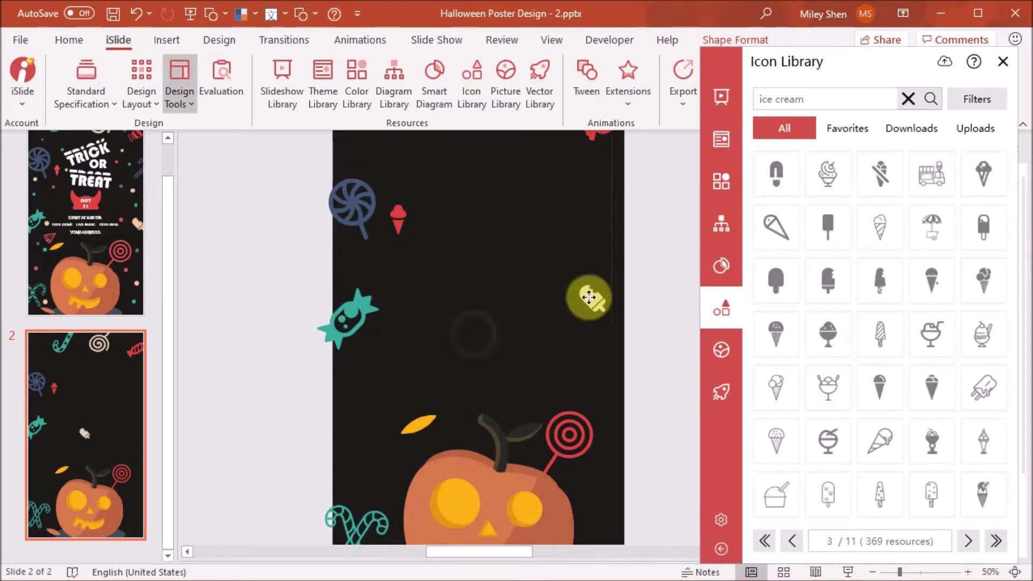
- Add a 'pizza' slice icon and another candy cane to the slide
text(pizza)
key(Return)
click(969, 541)
mouse_move(931, 494)
mouse_down()
mouse_move(476, 340)
mouse_move(411, 359)
mouse_move(397, 388)
mouse_up()
right_click(412, 360)
key(Escape)
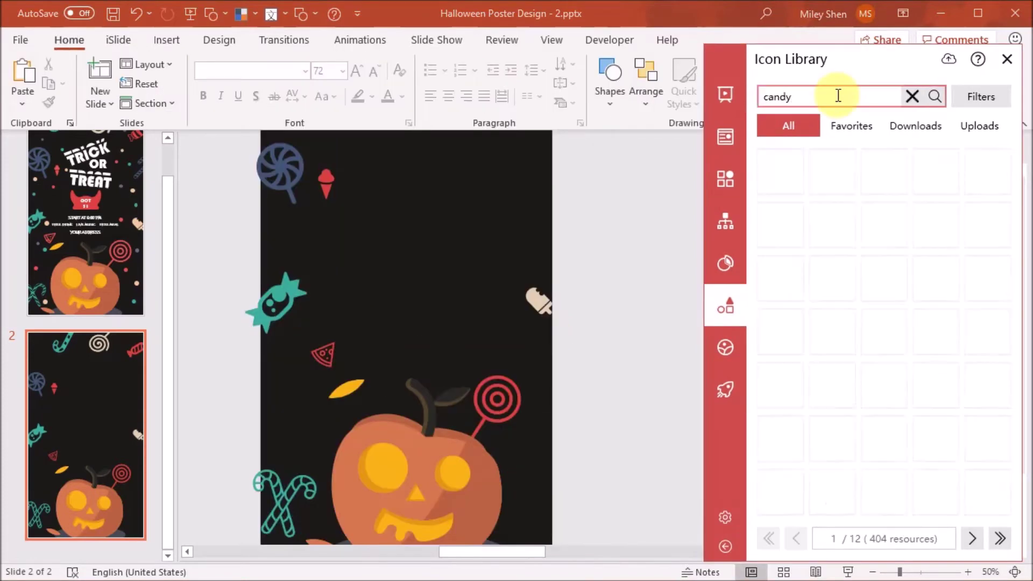
mouse_move(883, 492)
mouse_down()
mouse_move(396, 283)
mouse_move(546, 173)
mouse_move(599, 219)
mouse_up()
right_click(424, 252)
- Make the candy cane navy and draw a small circle just right of the slide
click(164, 42)
click(261, 80)
click(258, 226)
right_click(589, 208)
click(685, 161)
click(651, 163)
ctrl+scroll(595, 216, up, 1)
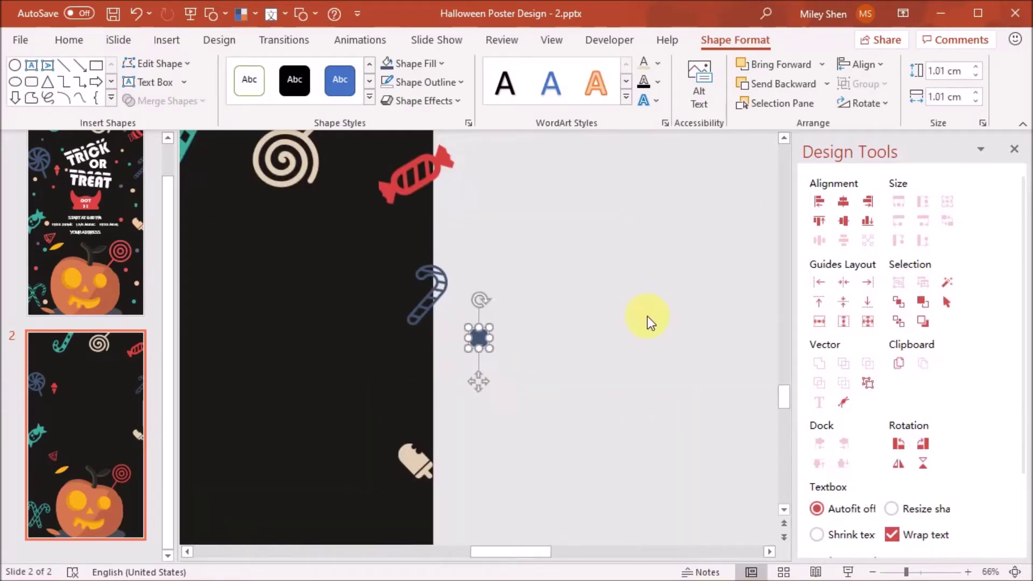
drag(479, 338, 695, 337)
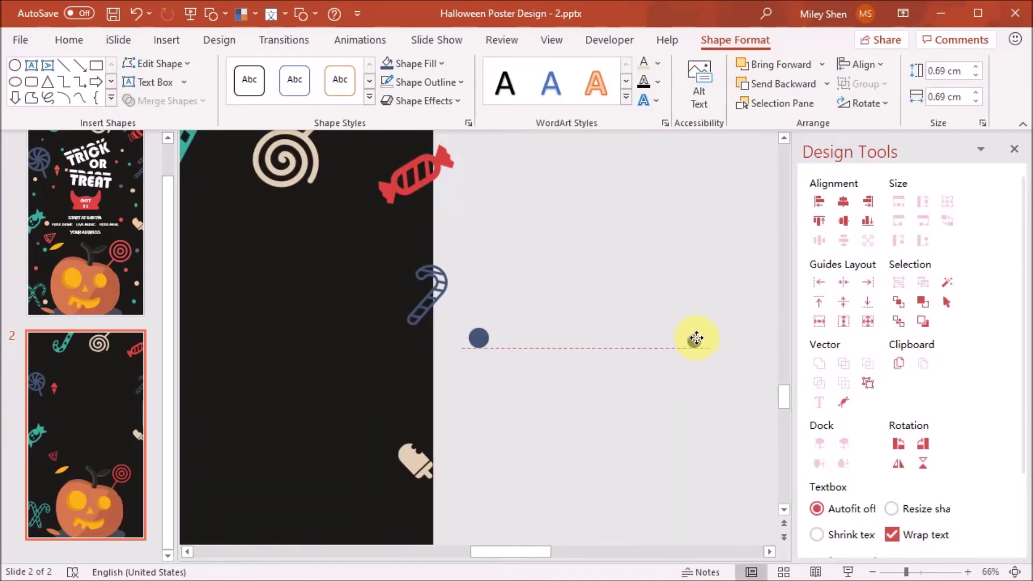
- Recolour the third circle pair beige and copy it as a fourth teal pair
right_click(489, 352)
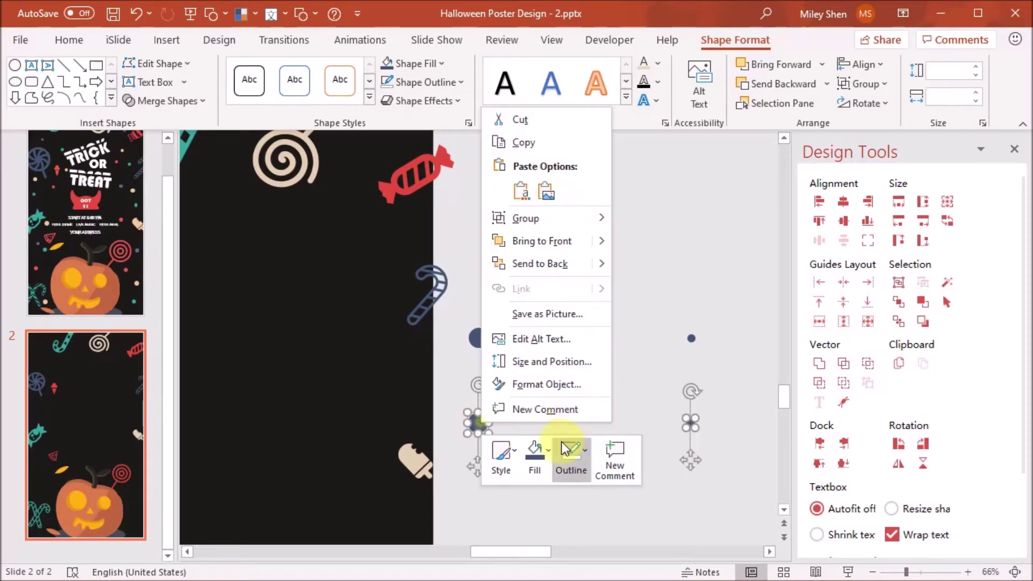
scroll(687, 316, down, 3)
right_click(477, 372)
click(530, 336)
click(549, 550)
drag(476, 371, 477, 456)
right_click(476, 456)
click(119, 39)
- Tween each circle pair with count 9 into rows of shrinking dots
click(587, 81)
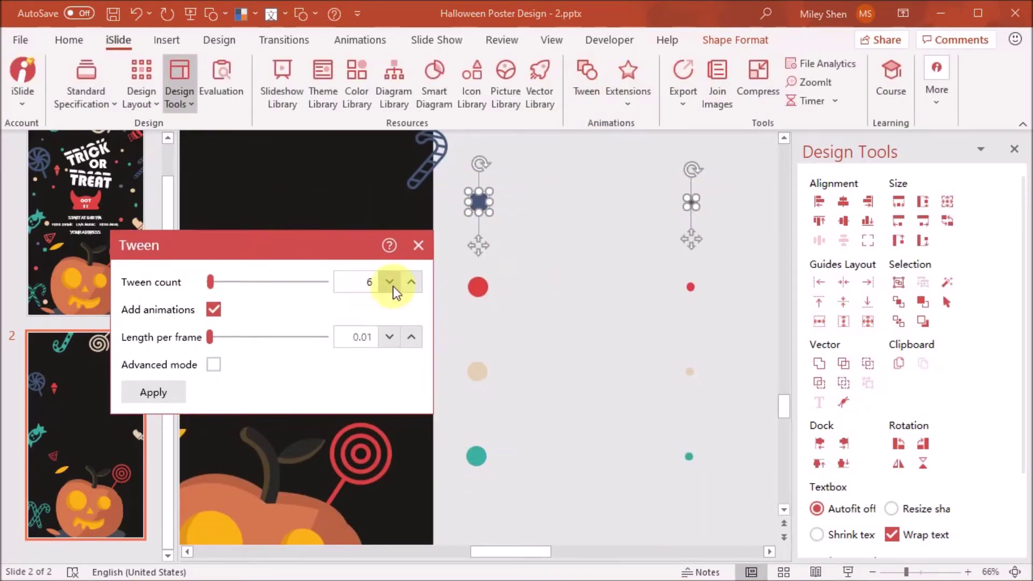
click(160, 393)
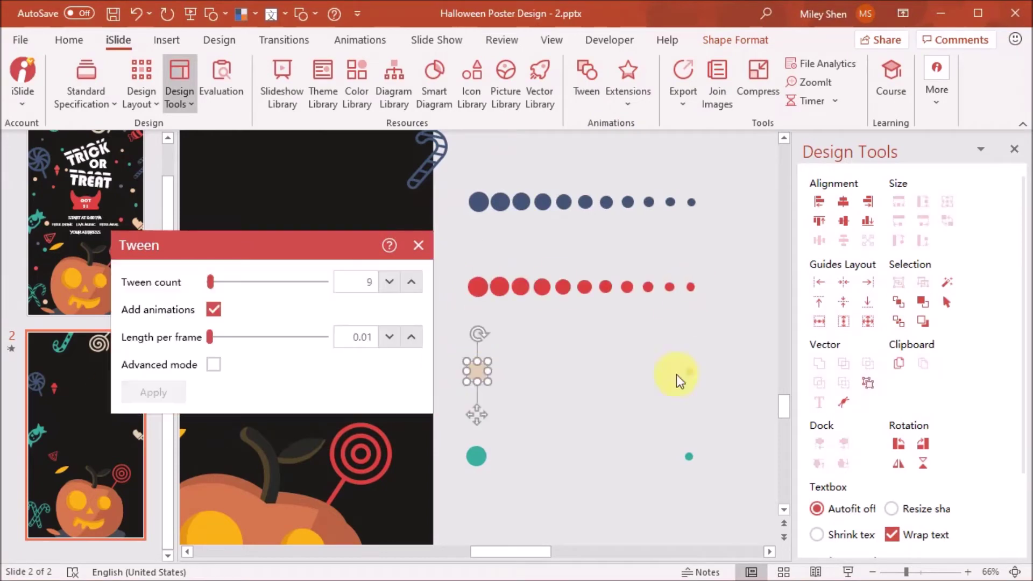
click(418, 245)
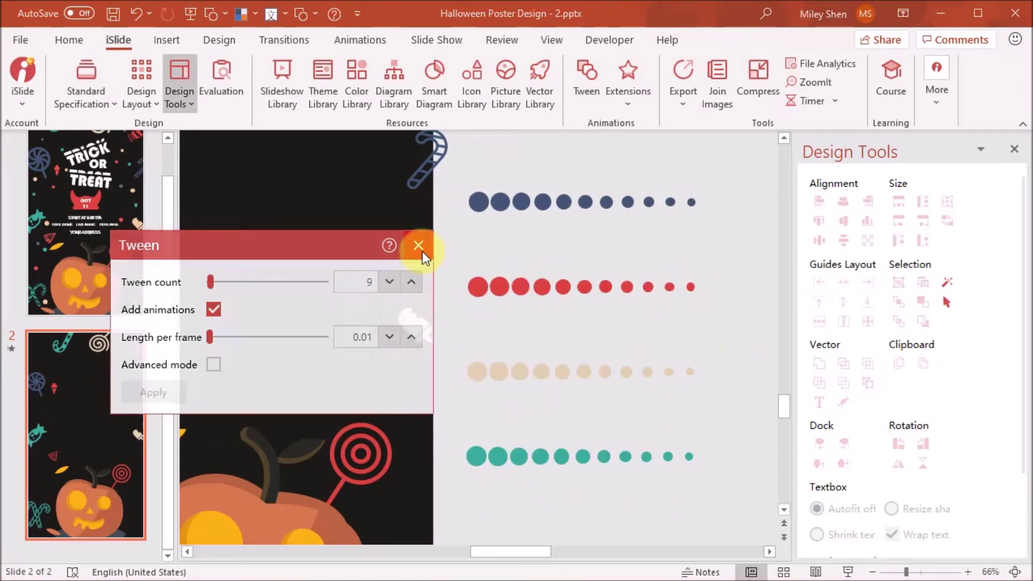
scroll(697, 362, down, 3)
- Move beige dots onto the poster beside the ice cream and the pumpkin
drag(175, 299, 133, 284)
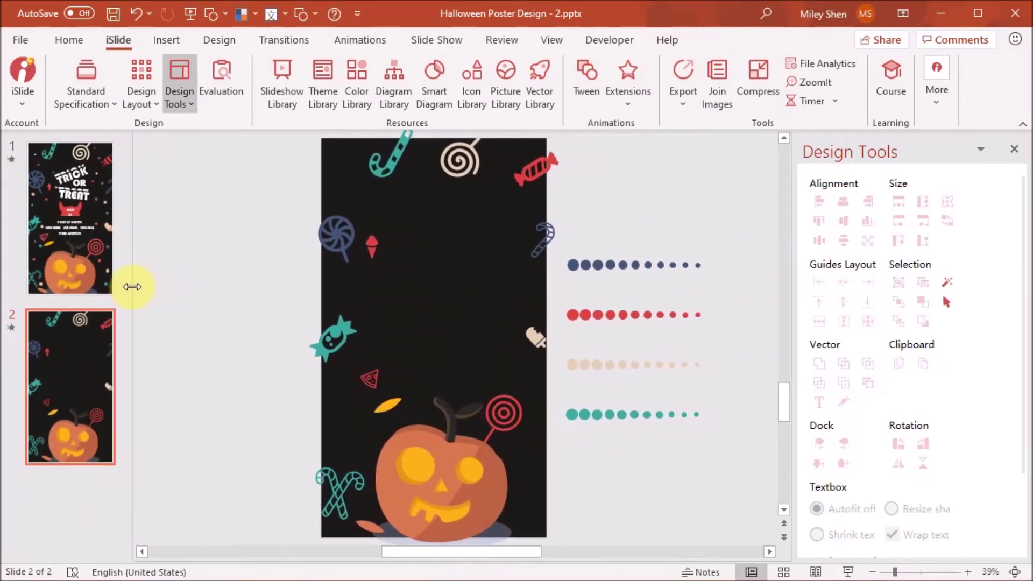
scroll(305, 346, up, 2)
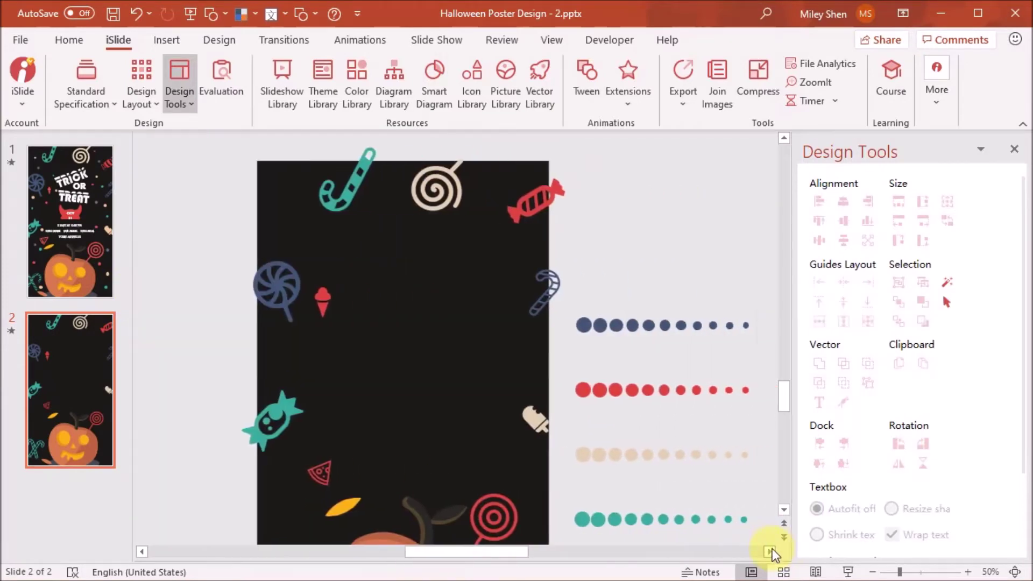
click(773, 549)
click(688, 454)
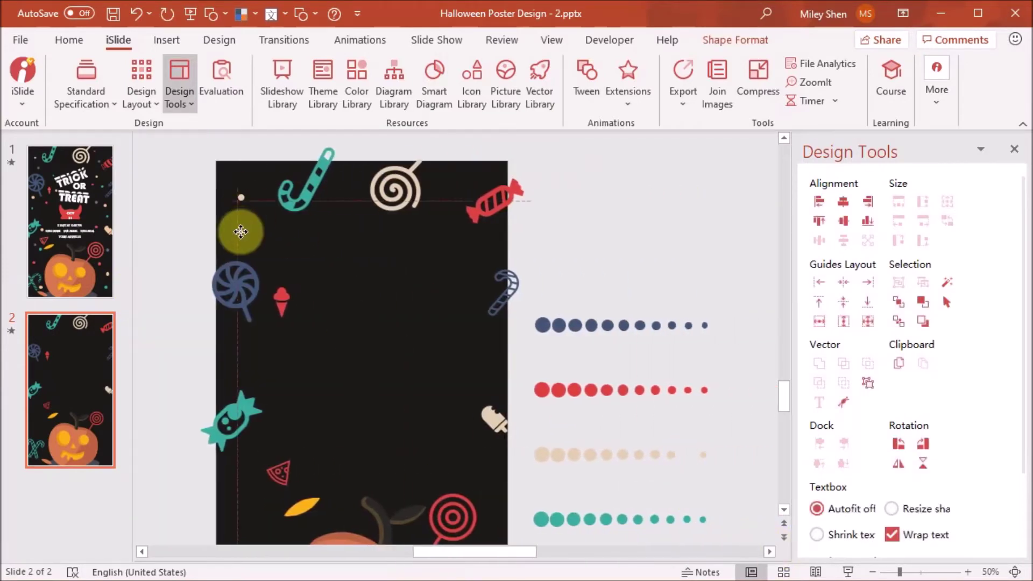
drag(703, 455, 480, 193)
drag(672, 457, 299, 267)
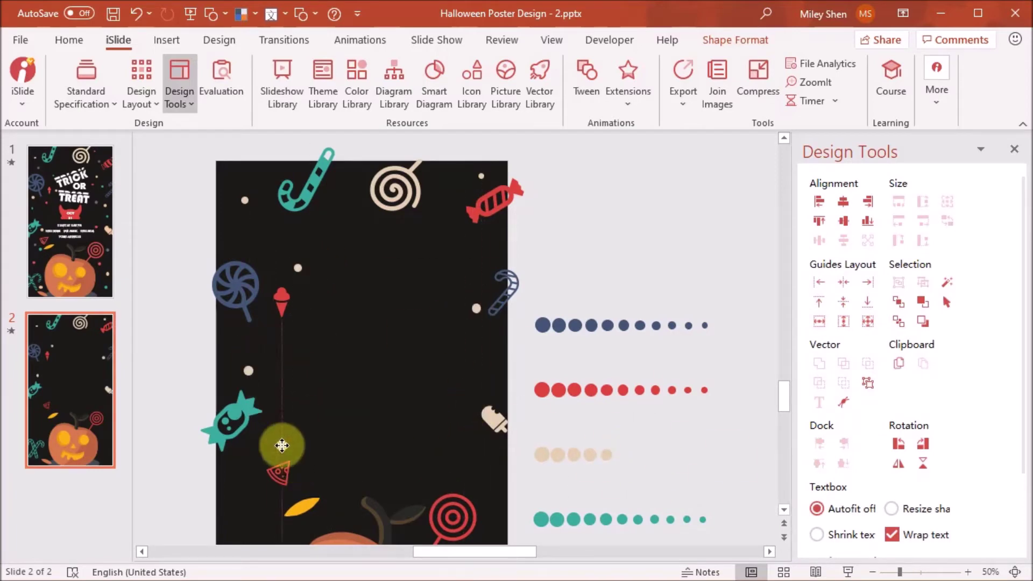
drag(246, 508, 239, 521)
scroll(422, 404, down, 3)
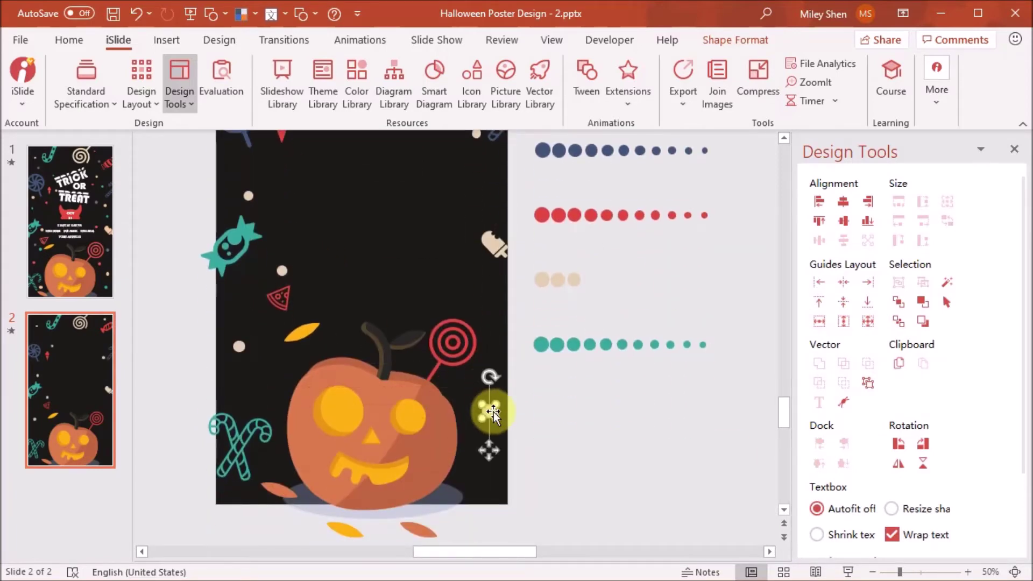
drag(487, 411, 488, 412)
click(589, 430)
scroll(592, 428, up, 3)
- Move red dots onto the poster, including one at its left edge
mouse_move(704, 410)
mouse_down()
mouse_move(446, 207)
mouse_move(426, 209)
mouse_up()
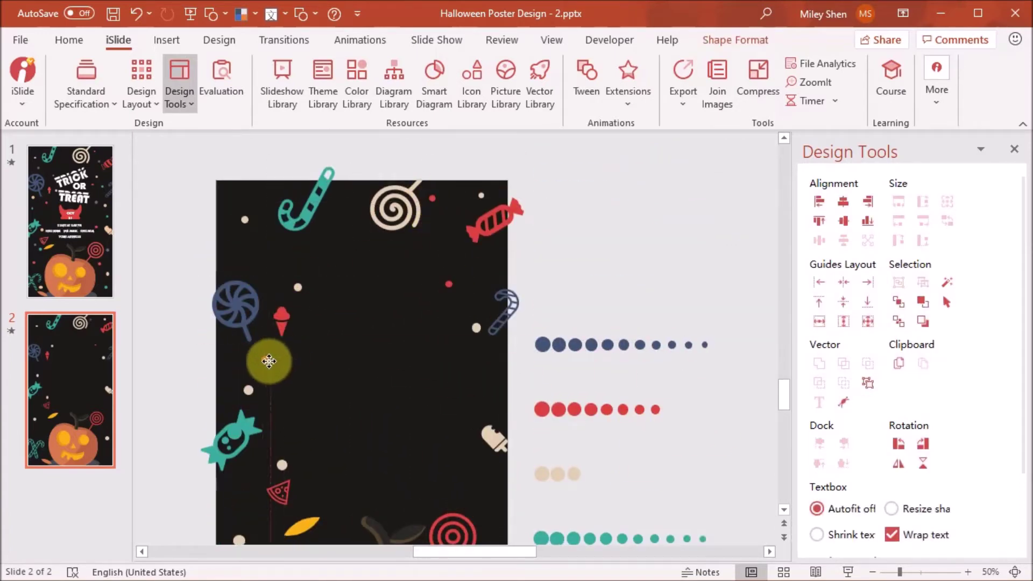
scroll(235, 516, down, 3)
drag(623, 274, 470, 456)
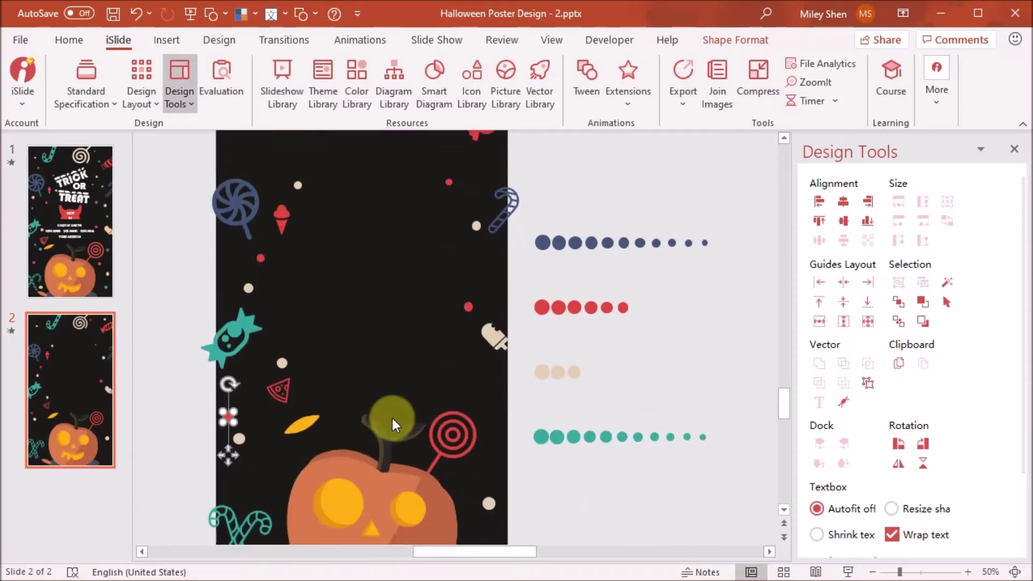
drag(230, 427, 228, 429)
click(645, 351)
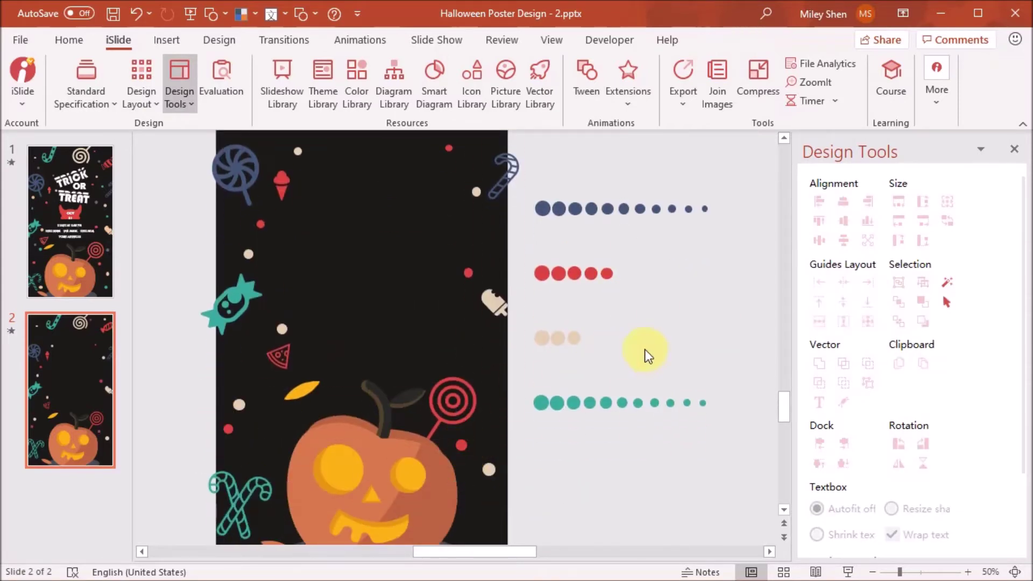
click(607, 273)
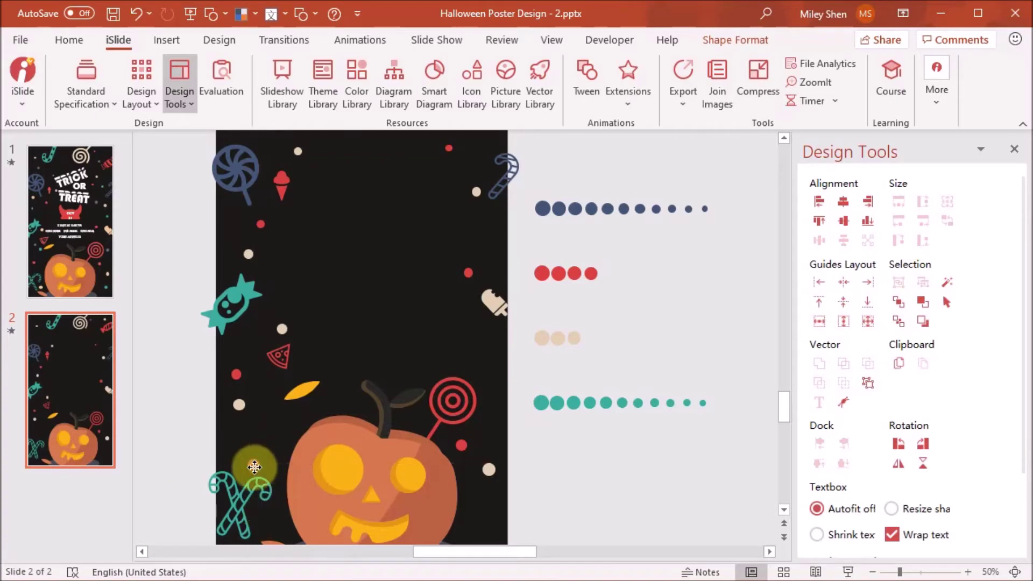
drag(275, 456, 273, 457)
scroll(527, 463, up, 3)
click(586, 425)
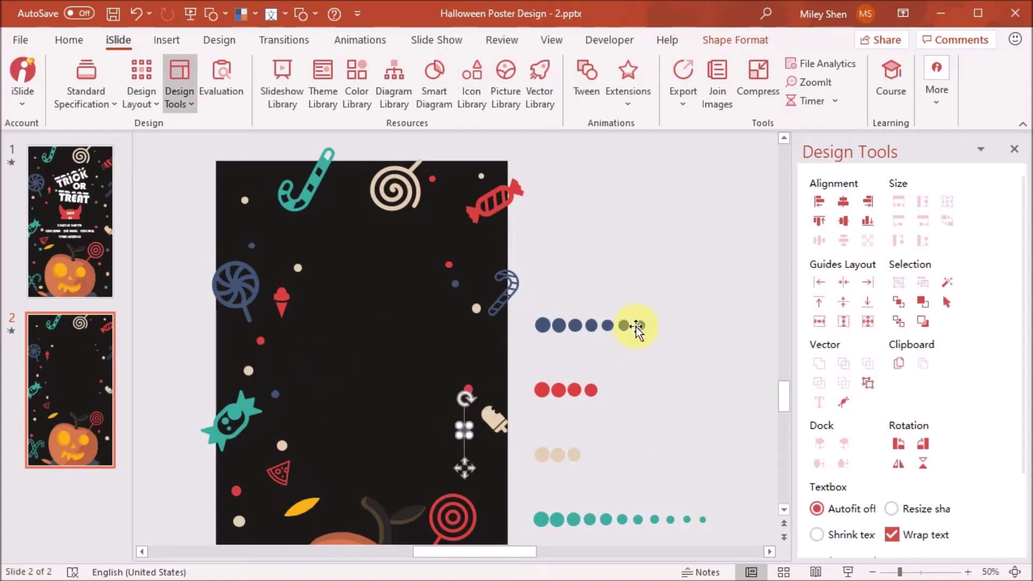
scroll(657, 381, down, 3)
- Delete the surplus blue dots at the end of their row
click(623, 185)
key(Delete)
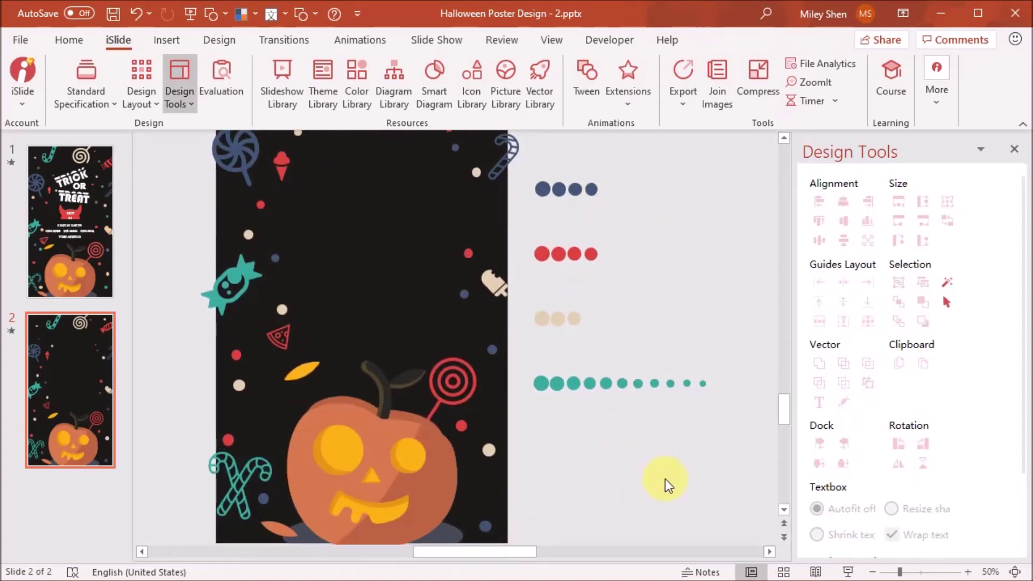
scroll(605, 489, up, 4)
scroll(606, 489, down, 1)
- Place a teal dot on the poster's left side and nudge the small red dot lower
click(487, 246)
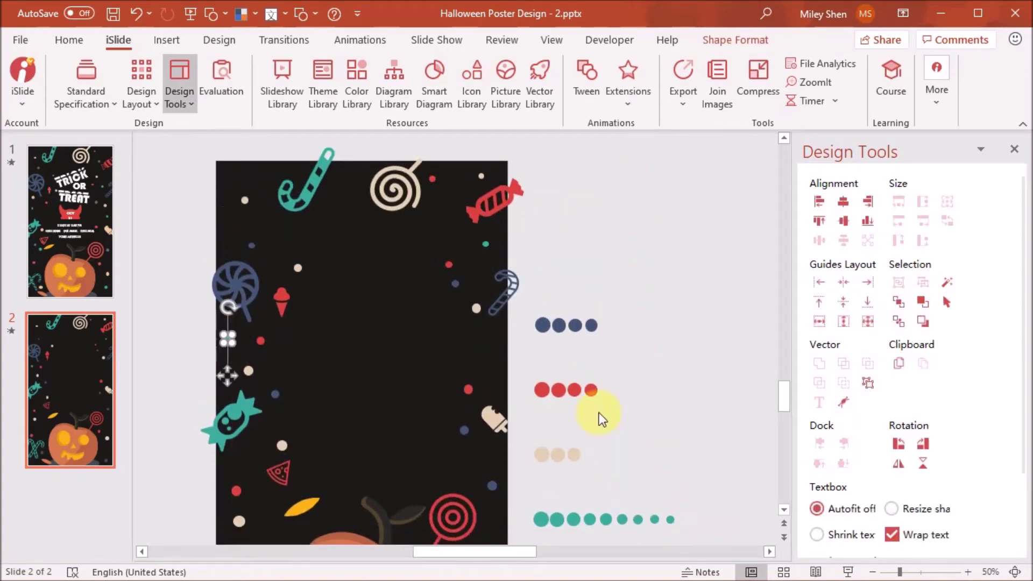
drag(492, 347, 492, 348)
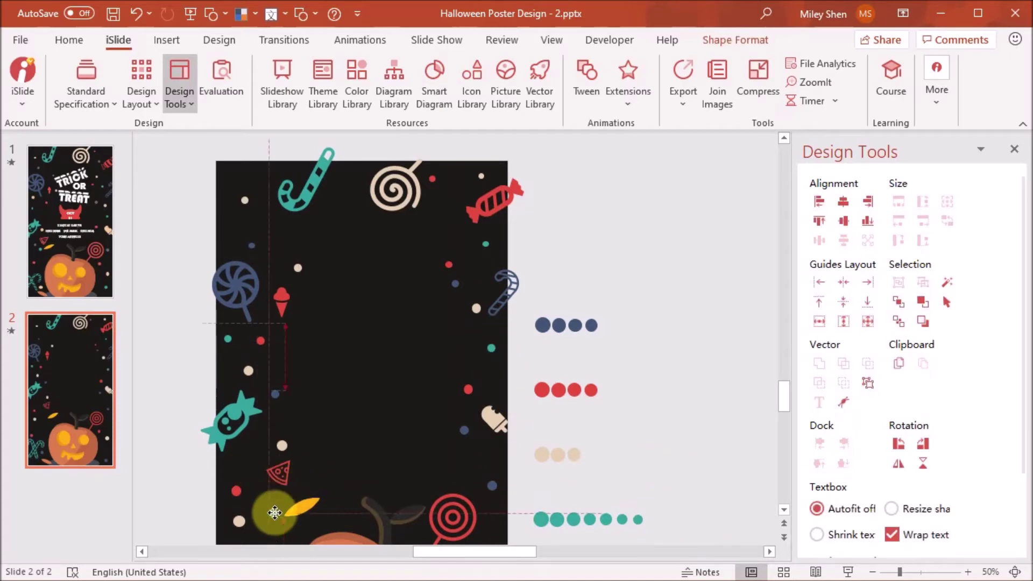
scroll(604, 433, down, 5)
scroll(486, 533, down, 4)
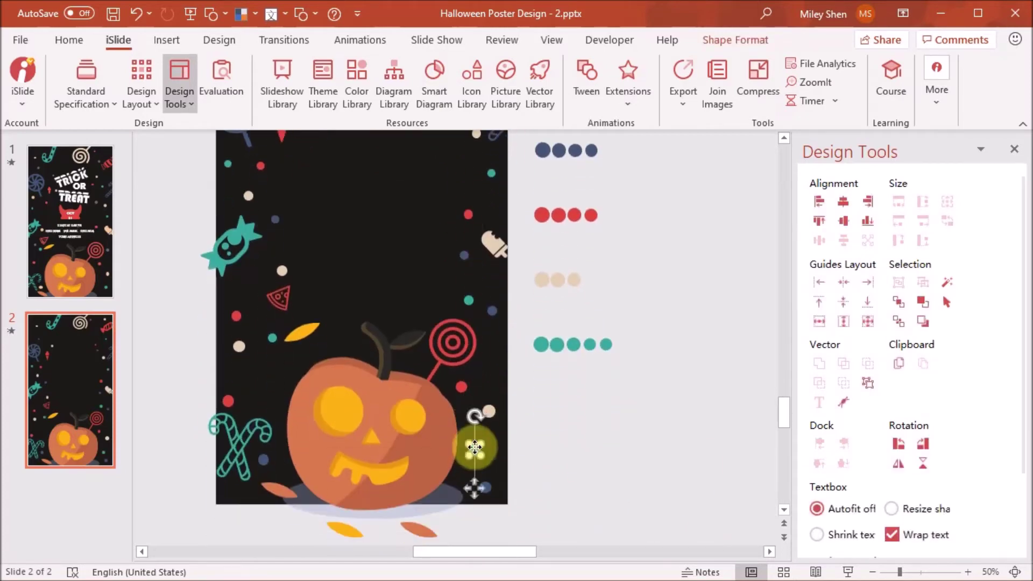
scroll(634, 424, up, 12)
click(635, 425)
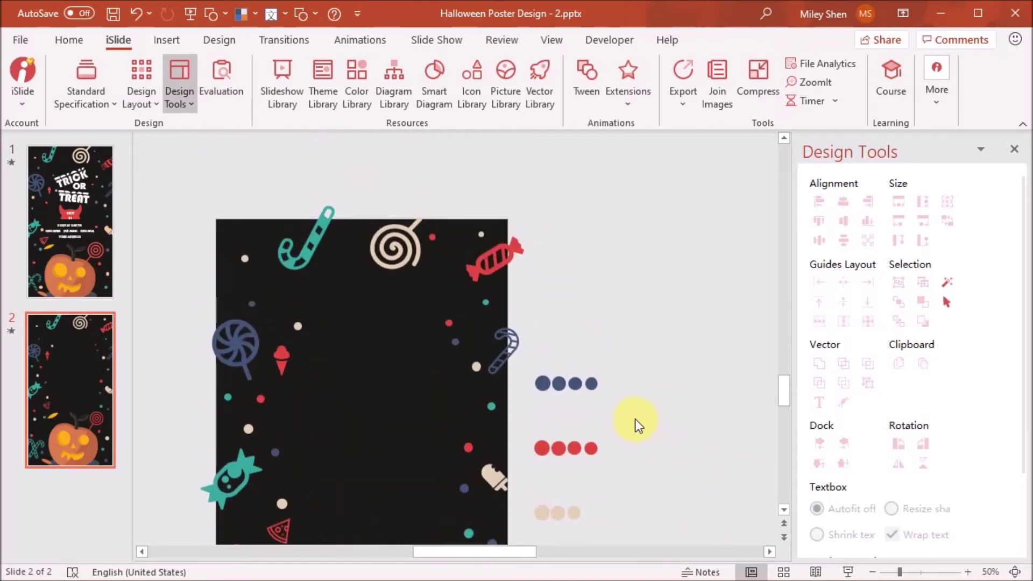
click(457, 340)
drag(448, 325, 451, 337)
click(645, 333)
scroll(676, 402, down, 3)
scroll(673, 402, up, 2)
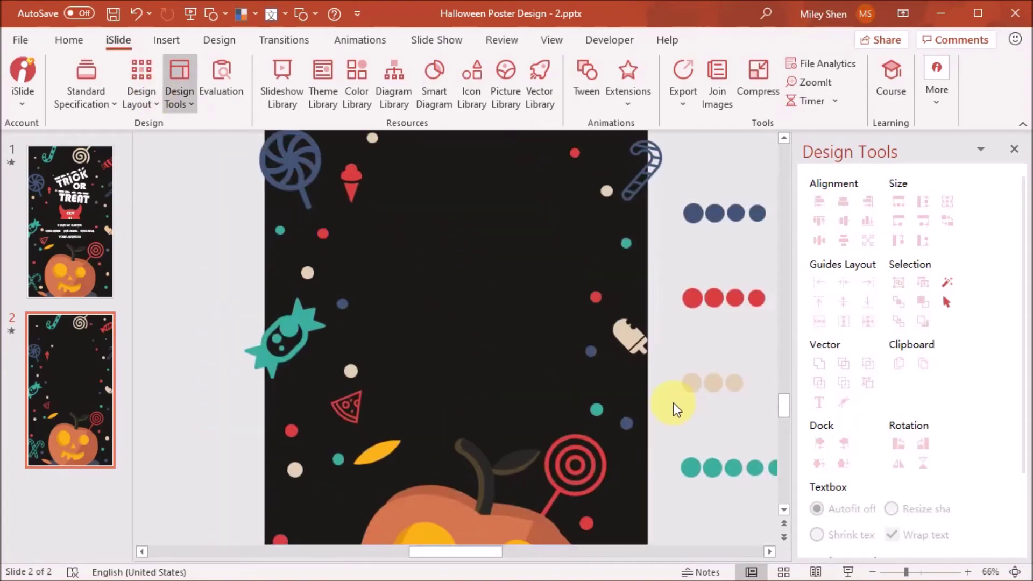
scroll(753, 323, up, 3)
- Add a text box near the poster top reading TRICK in Arial Rounded MT Bold
click(167, 39)
click(705, 102)
click(760, 127)
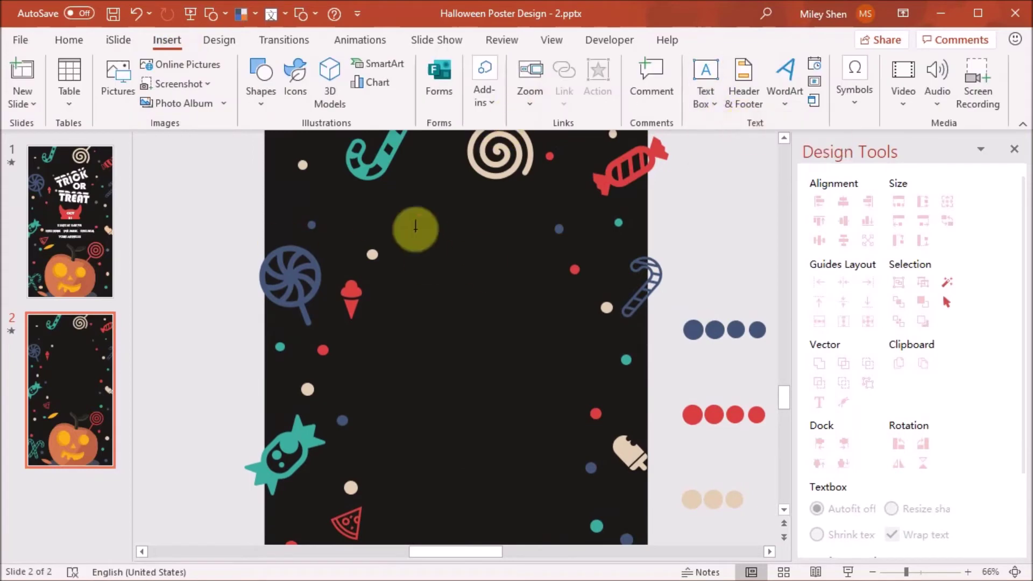
drag(415, 229, 532, 251)
click(305, 71)
click(289, 572)
text(ICK)
- Duplicate the title box for OR and TREAT, and set TRICK and TREAT to 48 pt
drag(443, 238, 457, 275)
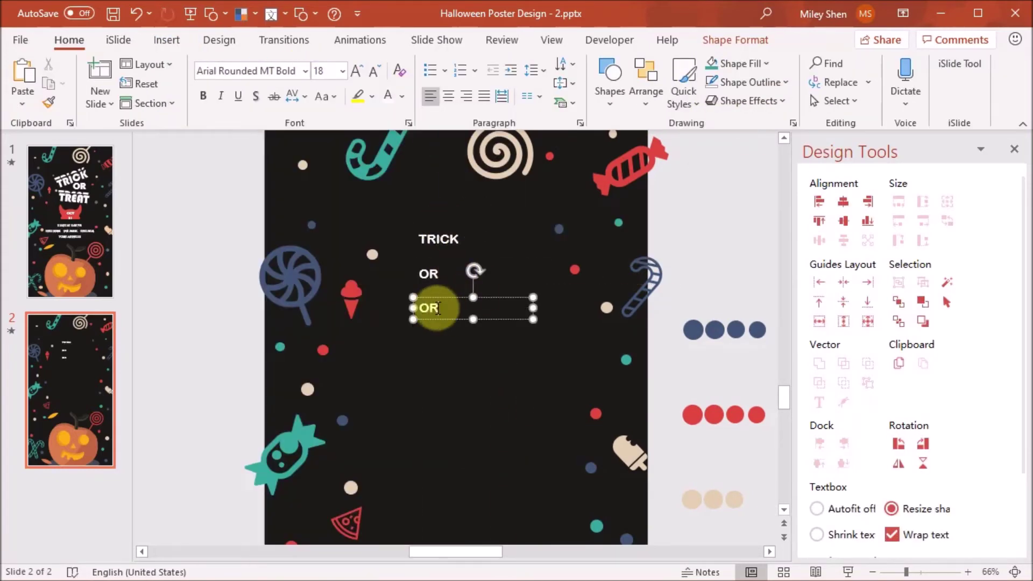
shift+click(438, 238)
click(343, 71)
click(326, 402)
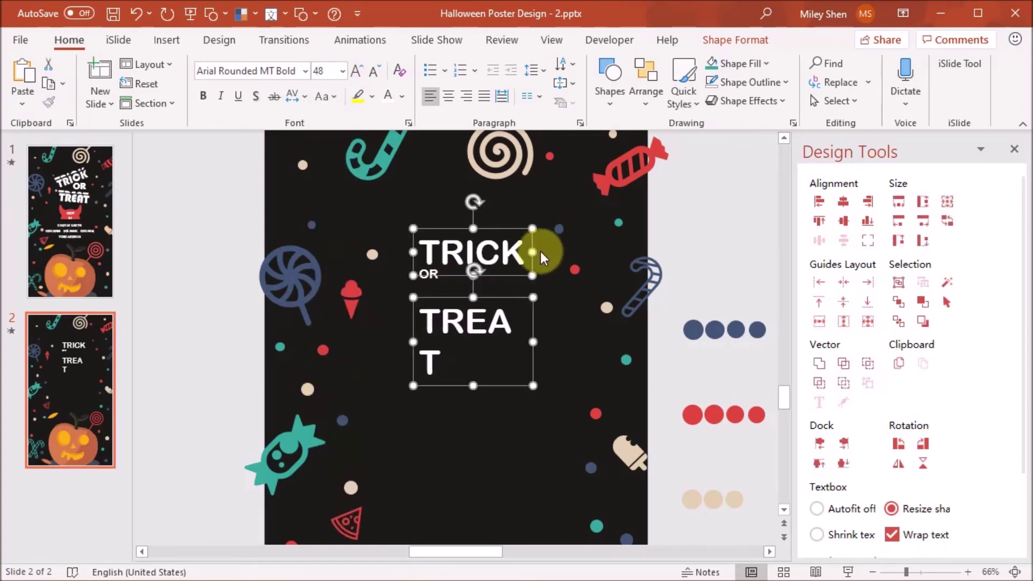
- Move TRICK up clear of OR, enlarge TRICK and TREAT to 60 pt, and enlarge OR
drag(472, 230, 469, 210)
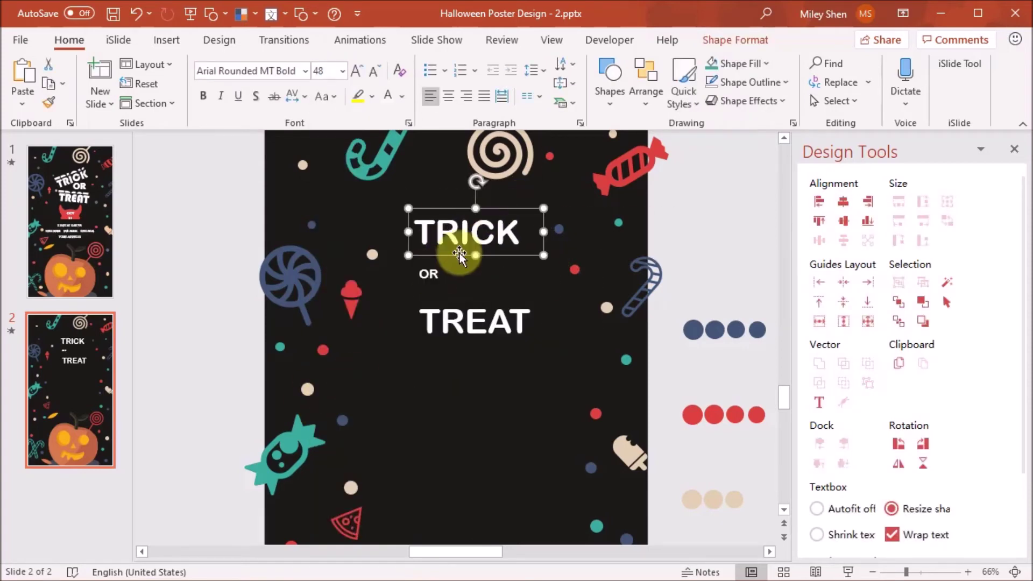
shift+click(473, 323)
click(342, 71)
click(324, 420)
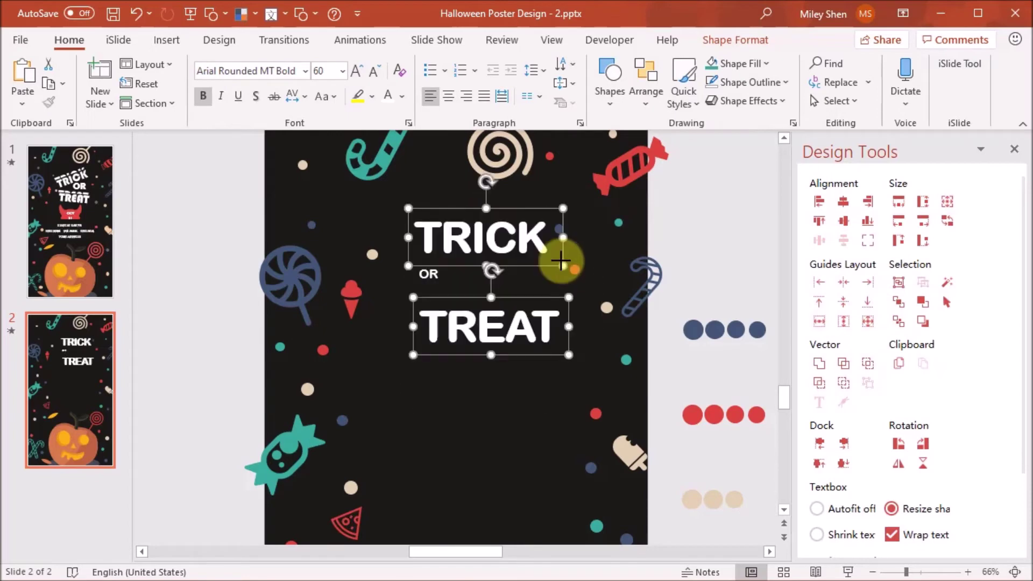
click(428, 273)
click(342, 70)
click(328, 335)
- Warp TRICK and TREAT into arched text and raise TRICK slightly
double_click(495, 223)
click(463, 281)
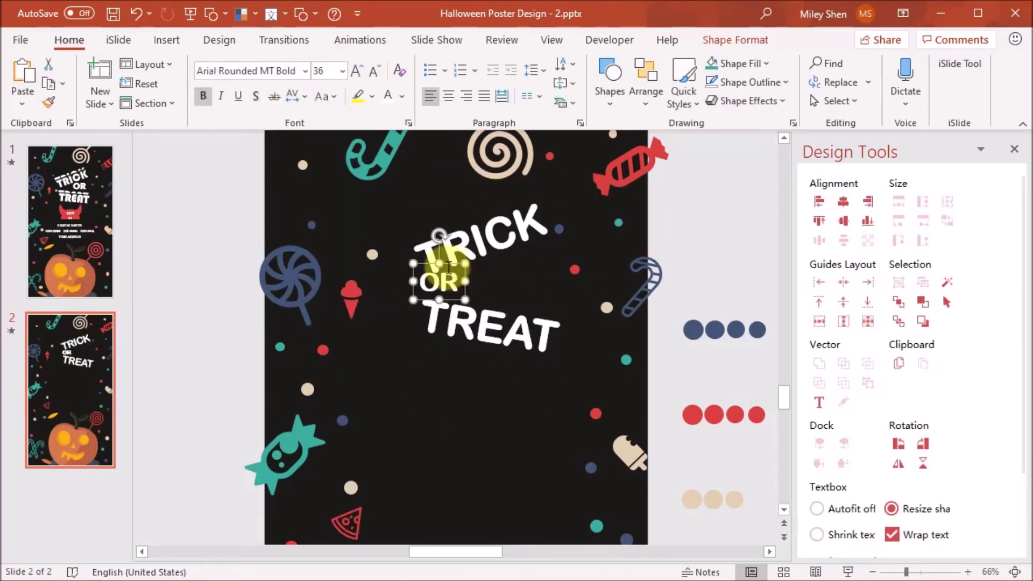
click(525, 307)
click(491, 203)
drag(491, 203, 492, 188)
- Draw a rectangle across TRICK and subtract it to slice the word
click(167, 40)
click(265, 80)
click(253, 161)
drag(398, 253, 554, 285)
drag(495, 247, 468, 191)
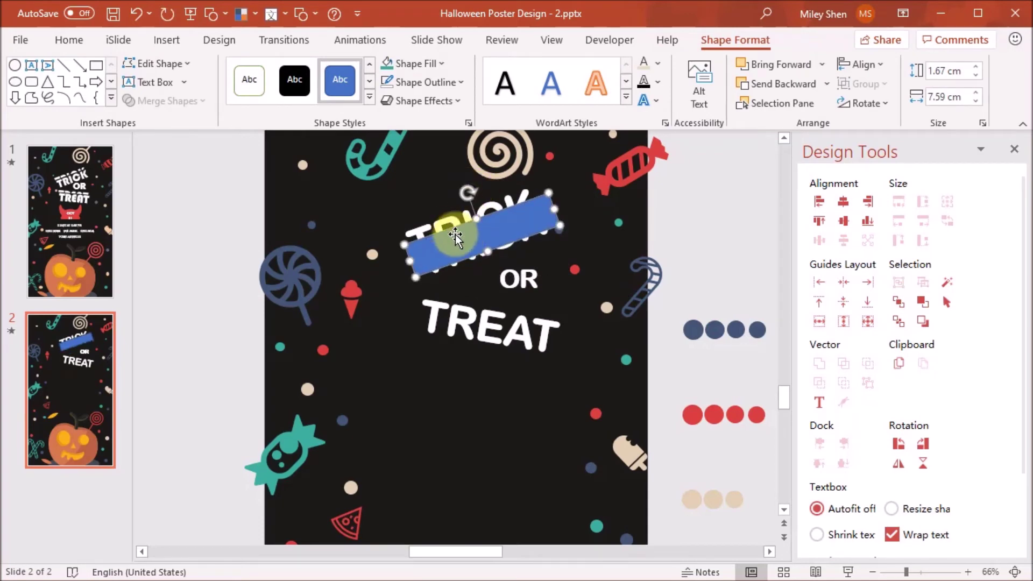
shift+click(414, 224)
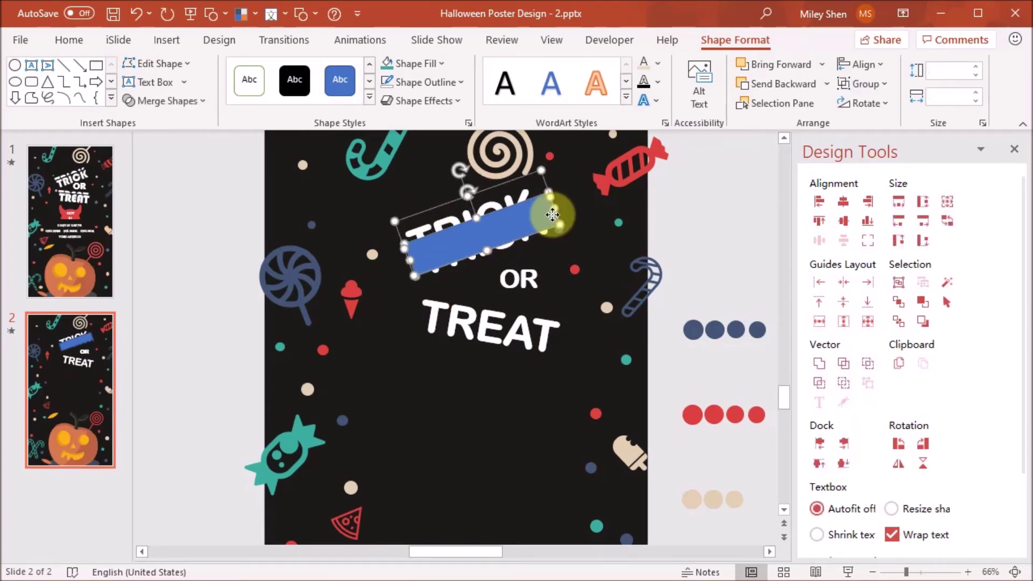
click(201, 101)
click(161, 265)
- Draw a tilted bar across TREAT and subtract it to cut the same slice
mouse_move(454, 330)
mouse_down()
mouse_move(511, 312)
mouse_move(510, 289)
mouse_up()
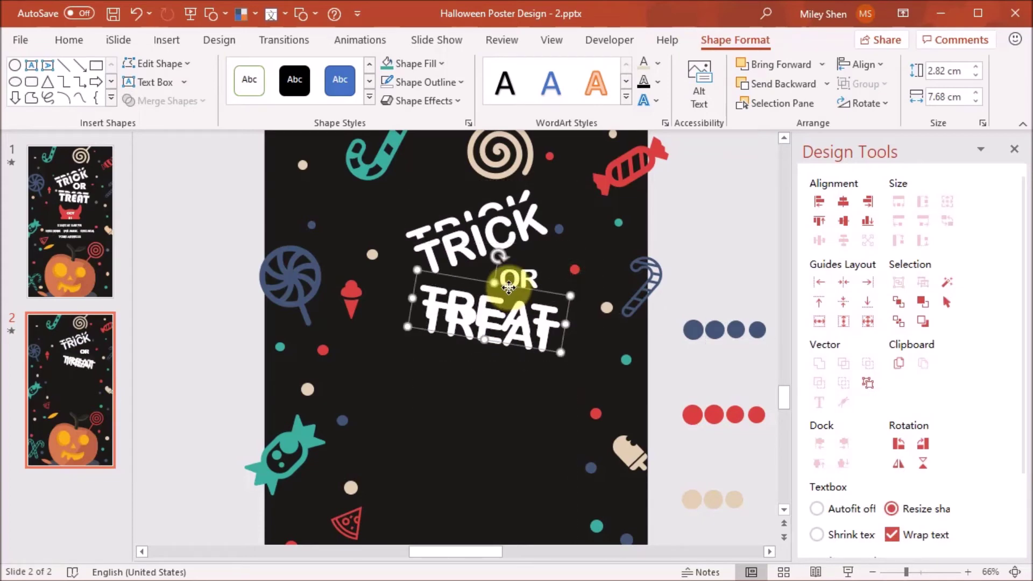
click(166, 39)
click(260, 80)
click(300, 156)
drag(402, 295, 553, 362)
drag(487, 271, 500, 270)
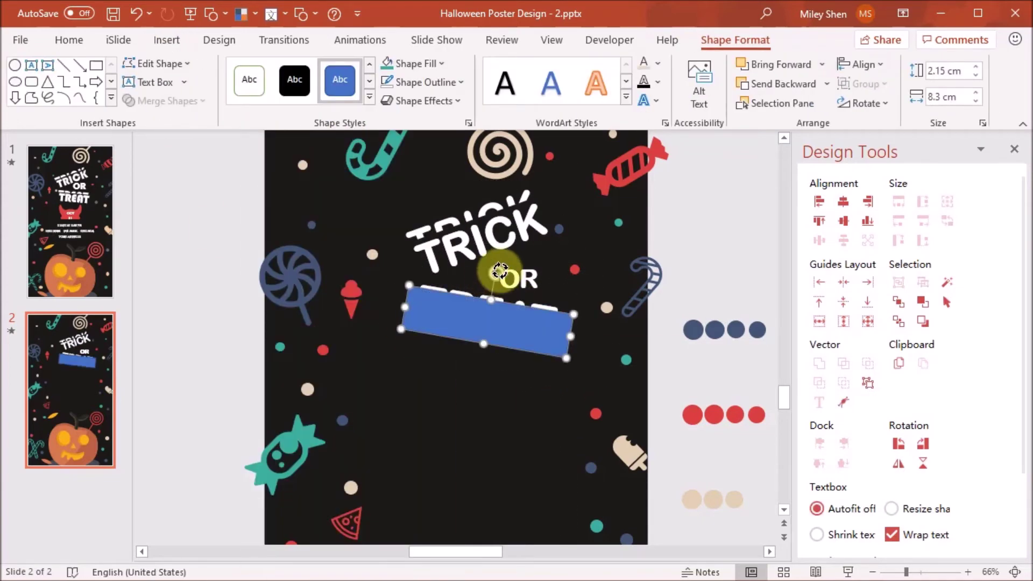
shift+click(440, 303)
click(202, 101)
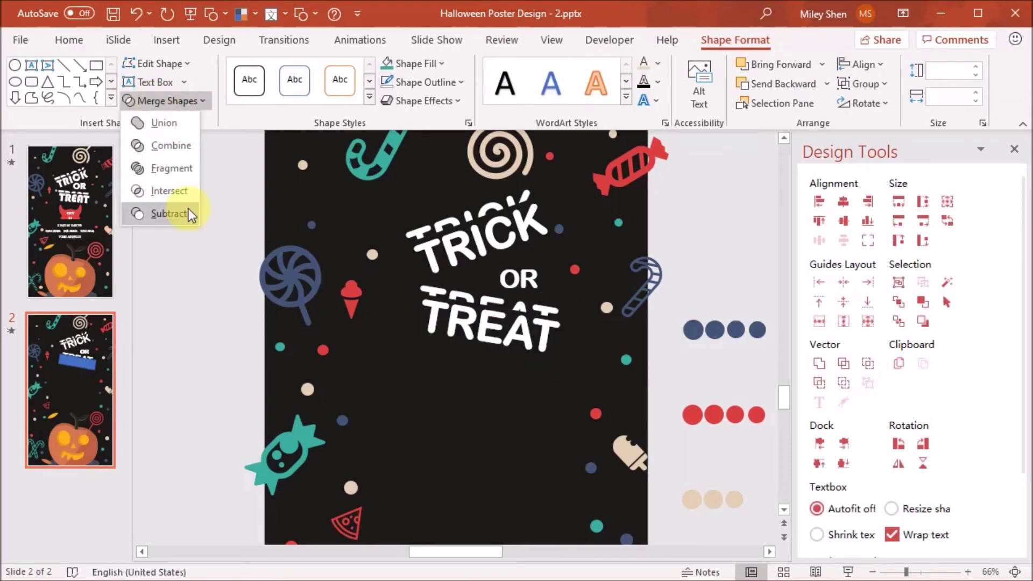
click(192, 214)
click(514, 428)
click(451, 241)
- Resize the OR text, adjust TRICK's tilt, and open the iSlide Icon Library
click(461, 299)
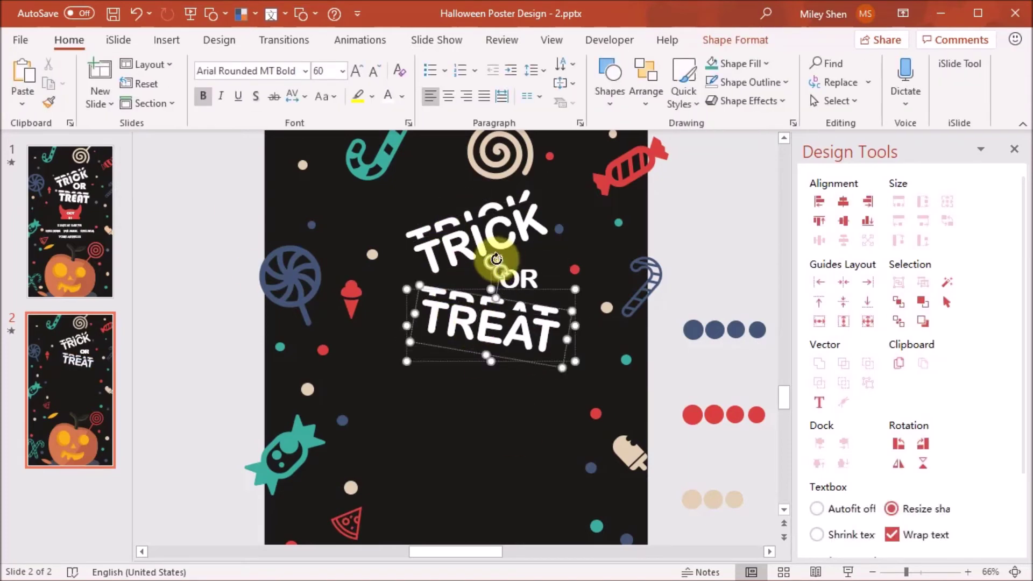
click(517, 278)
click(343, 70)
click(329, 346)
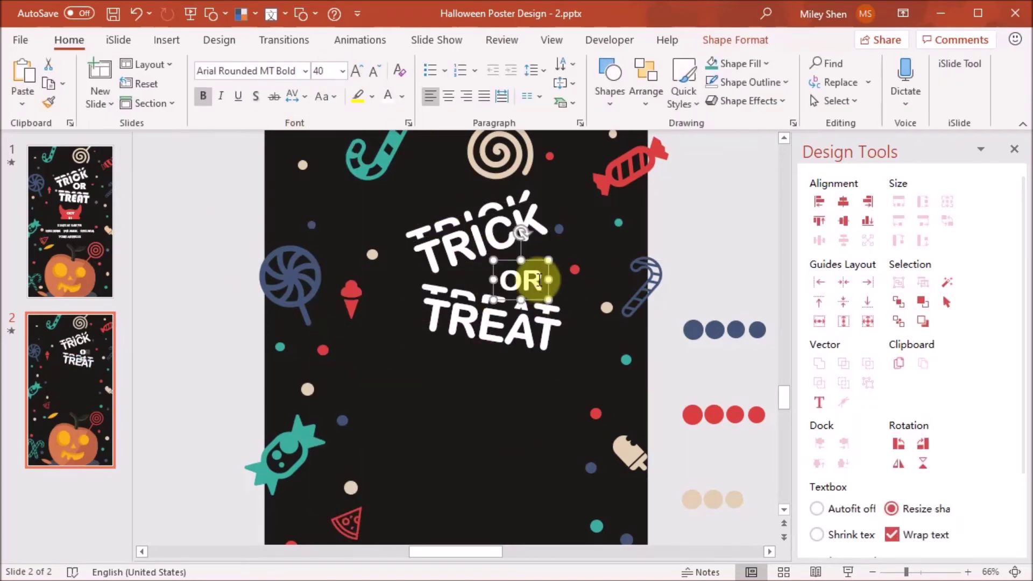
drag(486, 173, 518, 254)
click(480, 329)
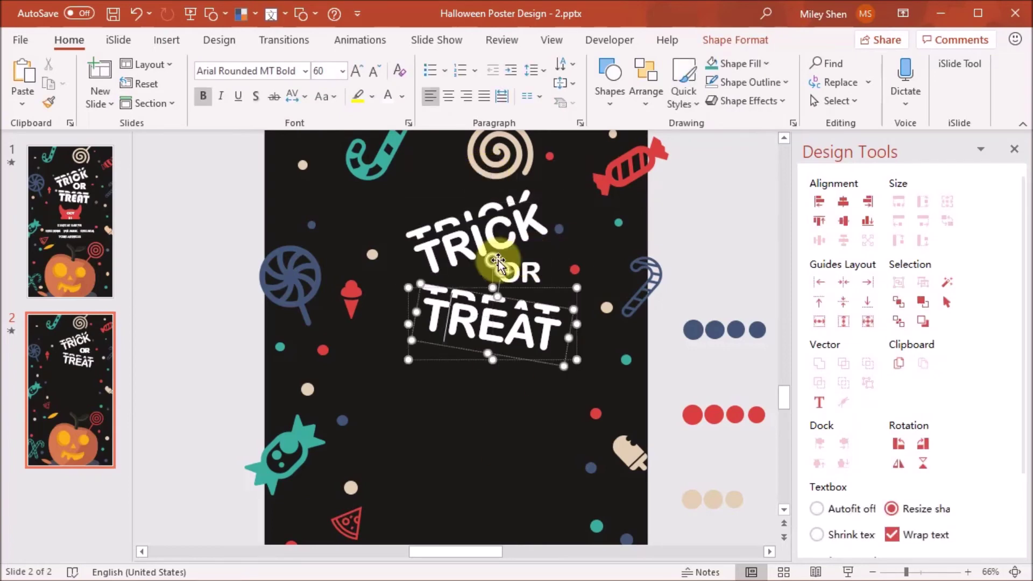
click(479, 253)
click(493, 329)
click(526, 406)
click(118, 39)
click(467, 99)
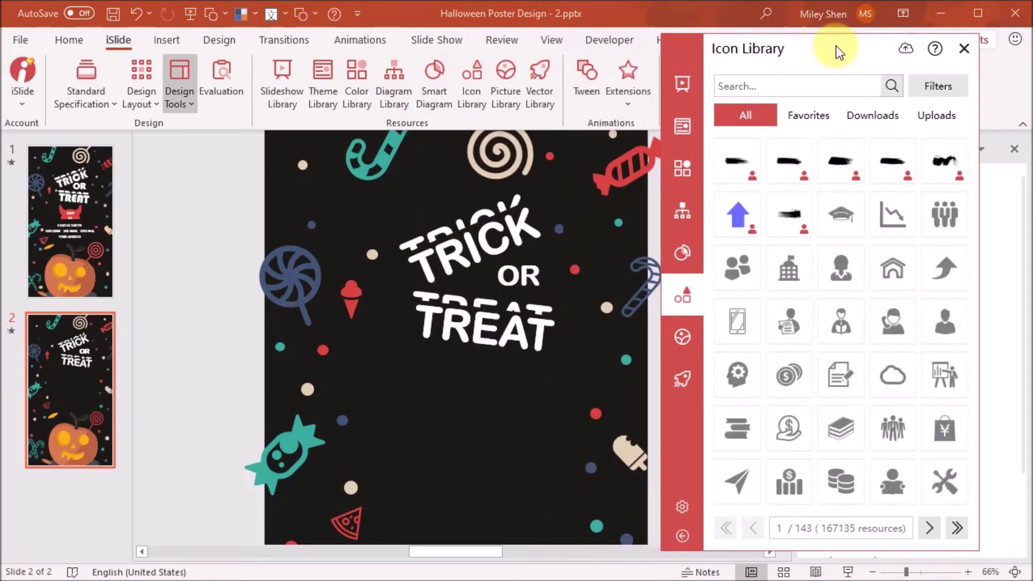
text(HALLOWEEN)
- Search the icon library for Halloween and place the horns icon below the title
key(Return)
click(929, 527)
drag(789, 267, 491, 435)
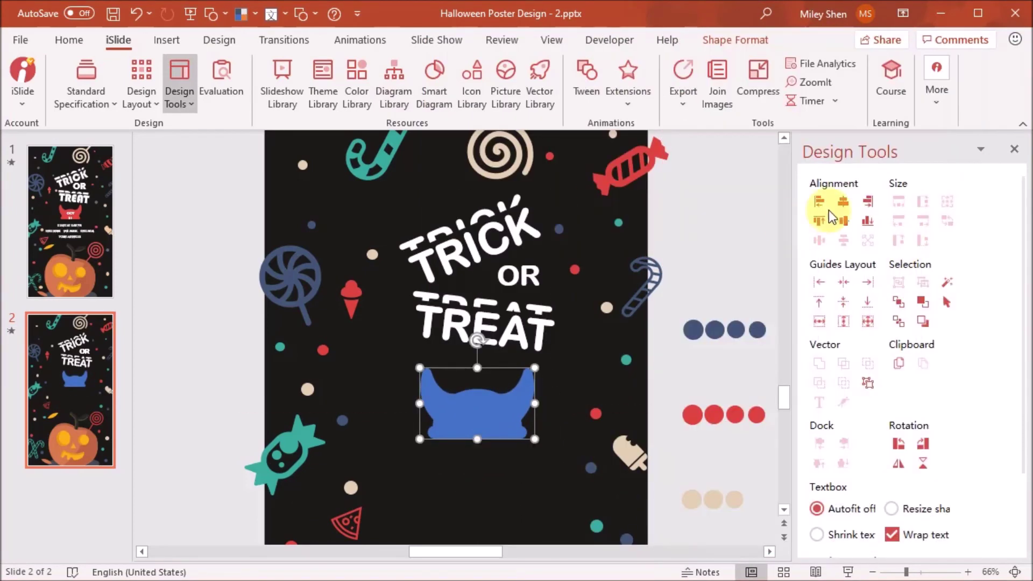
click(438, 231)
shift+click(484, 277)
shift+click(461, 314)
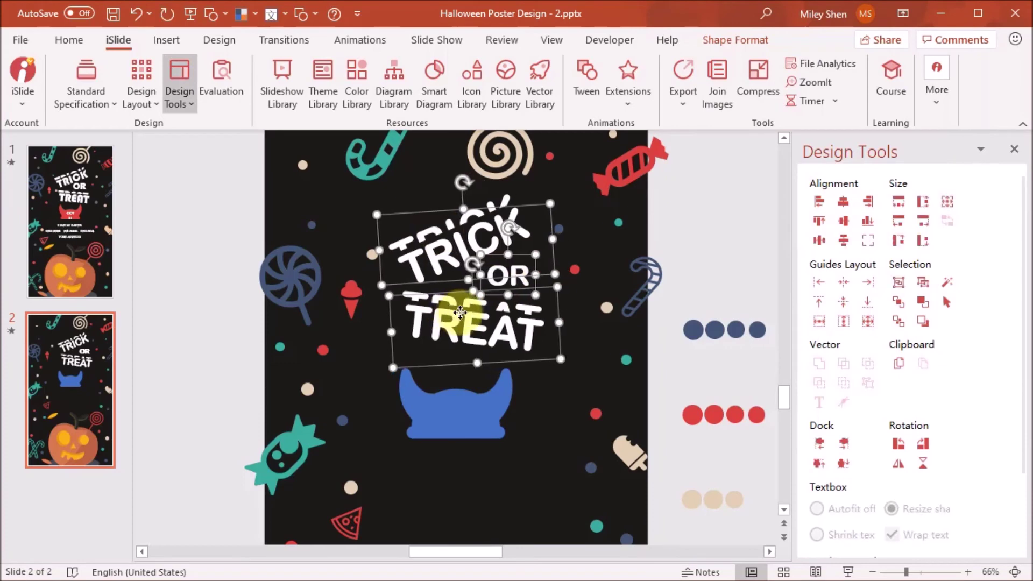
- Fill the horns badge with red
right_click(451, 415)
click(500, 466)
click(514, 231)
click(453, 409)
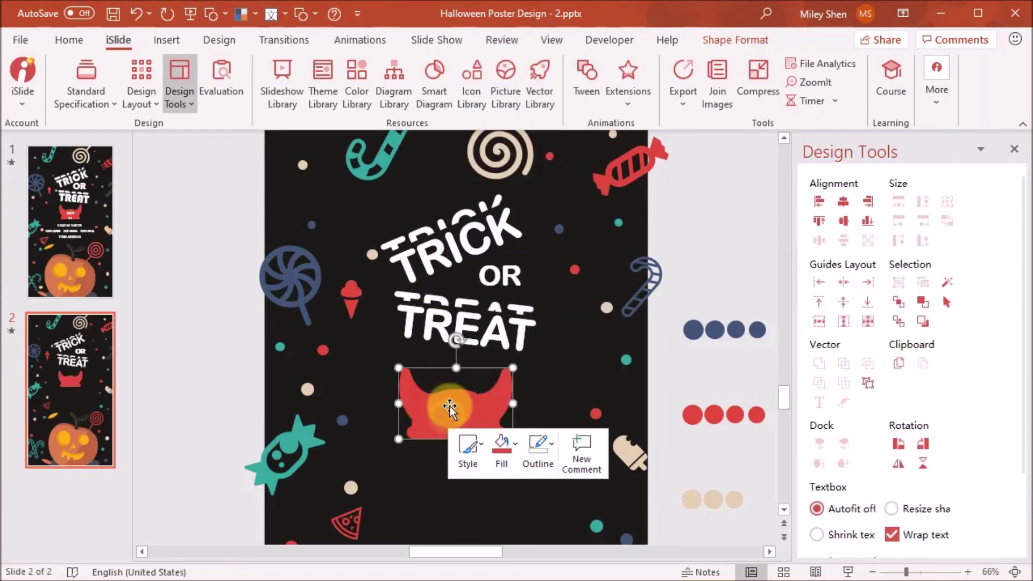
- Set the OCT 11 badge text to Arial Rounded MT Bold, centred and enlarged
click(69, 39)
click(305, 70)
click(300, 199)
click(448, 96)
click(438, 408)
click(342, 70)
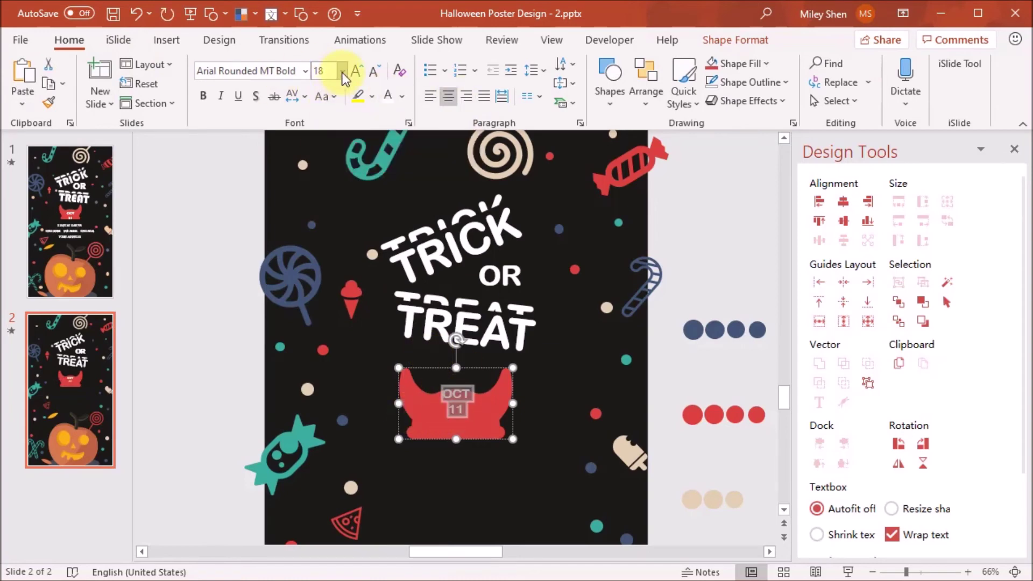
click(330, 277)
- Give the 11 line a larger font size, then view the first slide for reference
click(441, 393)
click(341, 72)
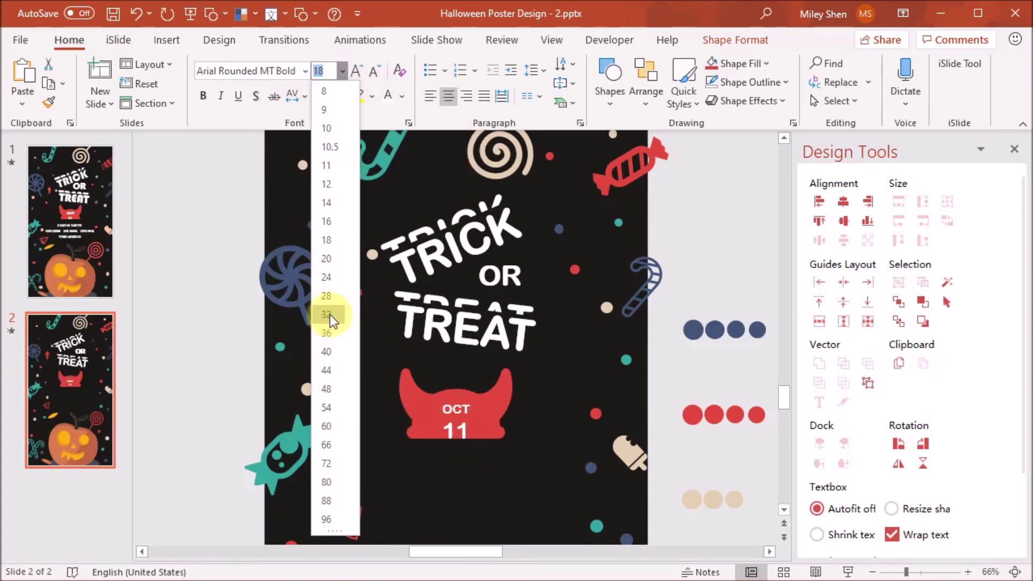
click(325, 280)
click(531, 488)
click(479, 408)
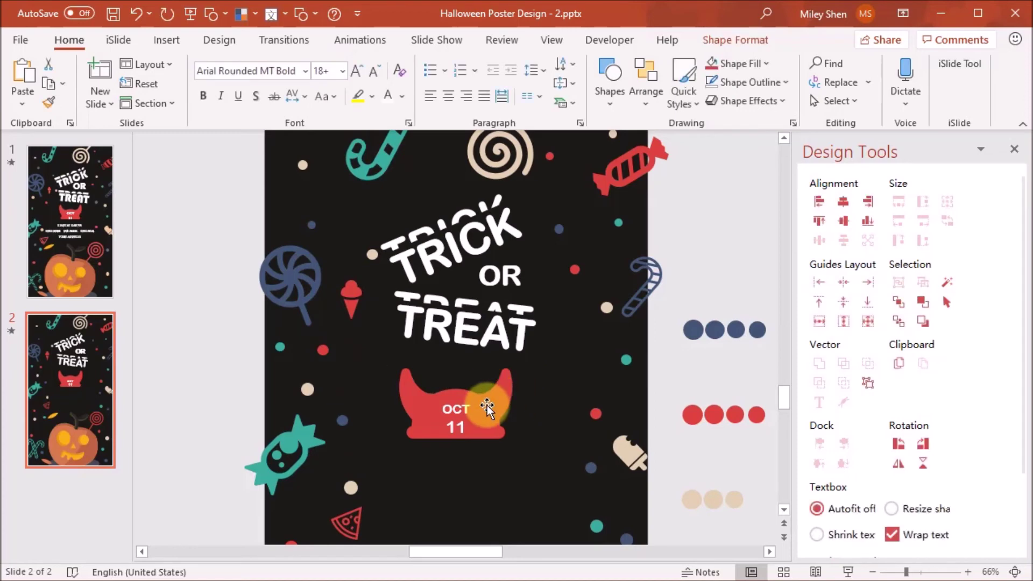
click(60, 228)
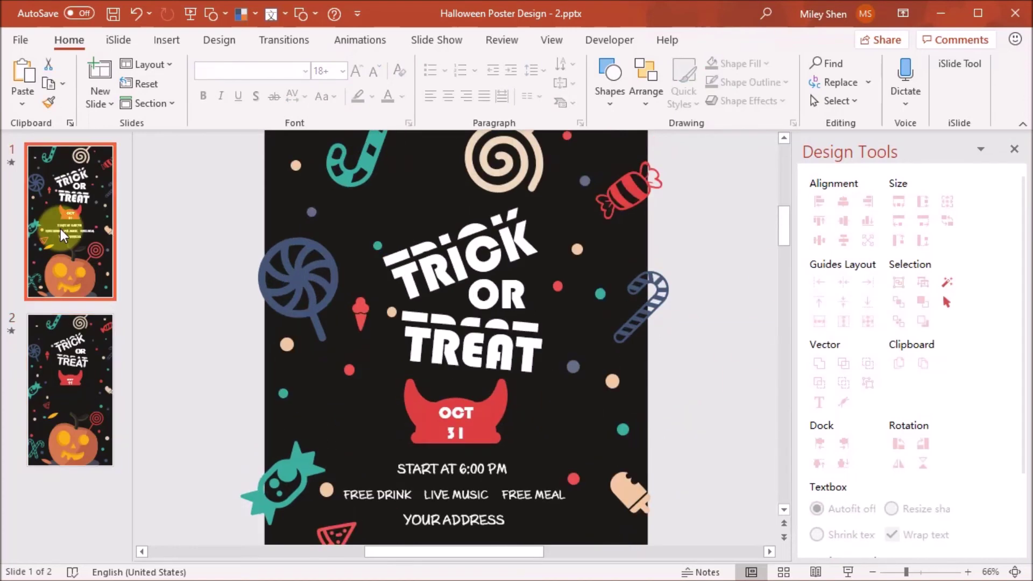
- Add a START AT 6PM text box in Axure Handwriting below the badge
key(Down)
scroll(505, 402, down, 3)
click(167, 40)
click(705, 89)
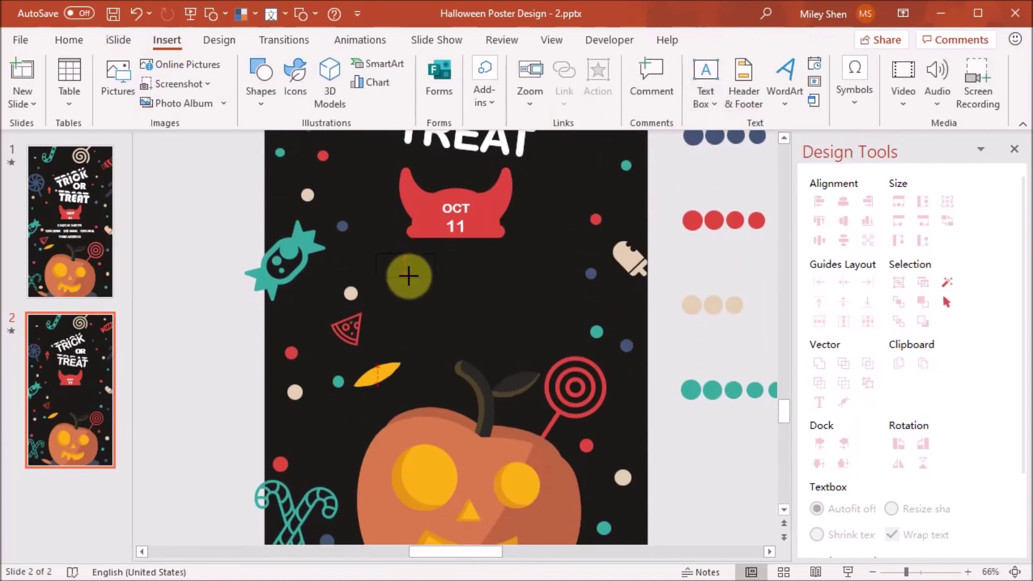
click(409, 272)
click(304, 70)
click(322, 280)
text(START AT 6)
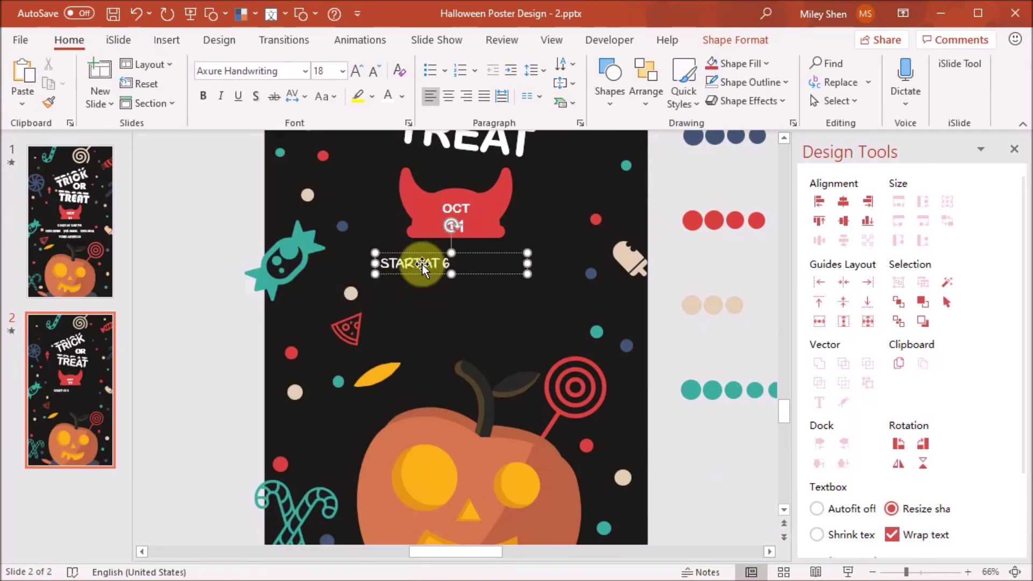
text(PM)
drag(479, 248, 484, 264)
- Add FREE DRINK LIVE MUSIC FREE MEAL on one widened line, with a copy below for the address
triple_click(410, 285)
text(FREE DRINK LIVE MUSIC FREE MEAL)
drag(529, 293, 638, 292)
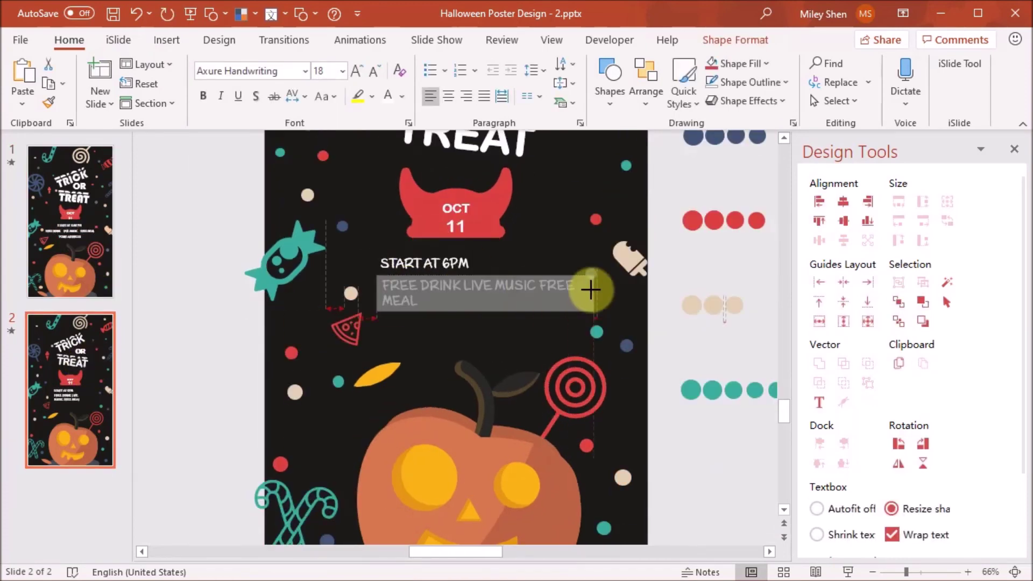
drag(489, 275, 478, 299)
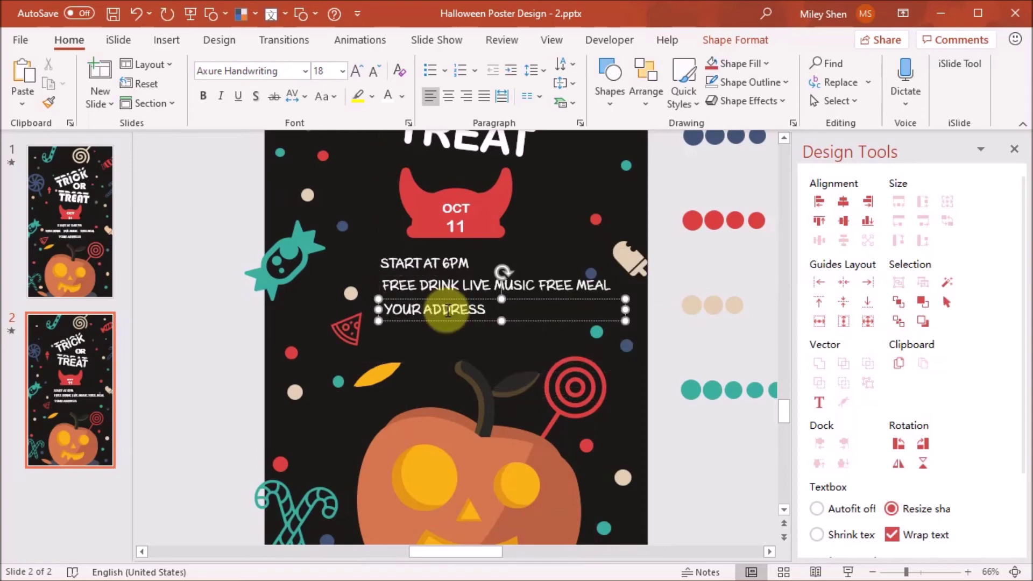
- Centre-align the START AT 6PM and FREE DRINK text lines
click(434, 262)
click(466, 286)
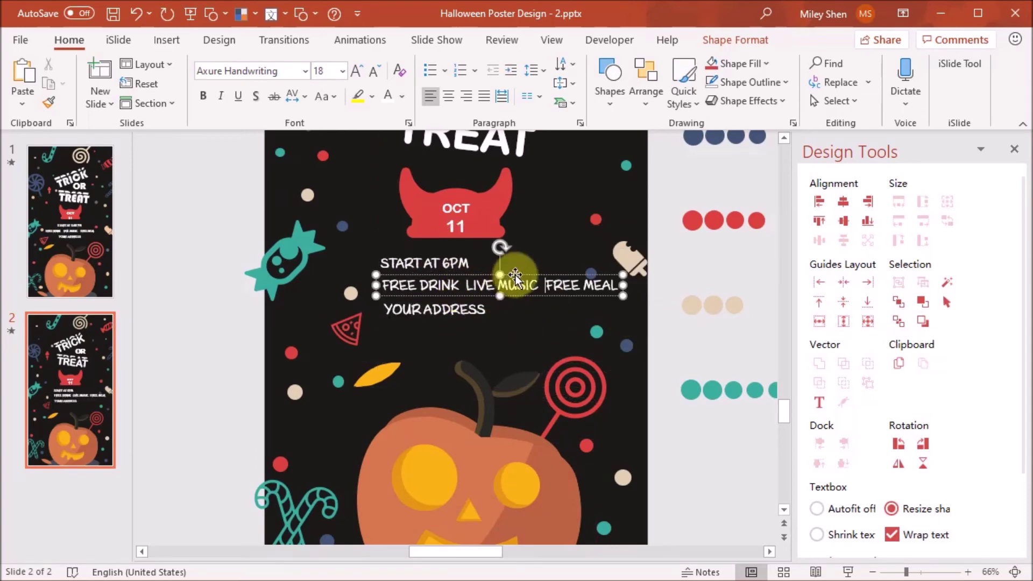
click(839, 200)
click(296, 308)
click(351, 296)
- Nudge a beige dot left, resize the text boxes, and centre START AT and YOUR ADDRESS
scroll(351, 296, up, 4)
mouse_move(293, 352)
mouse_down()
mouse_move(268, 404)
mouse_move(253, 397)
mouse_up()
drag(423, 295, 484, 304)
drag(693, 375, 510, 381)
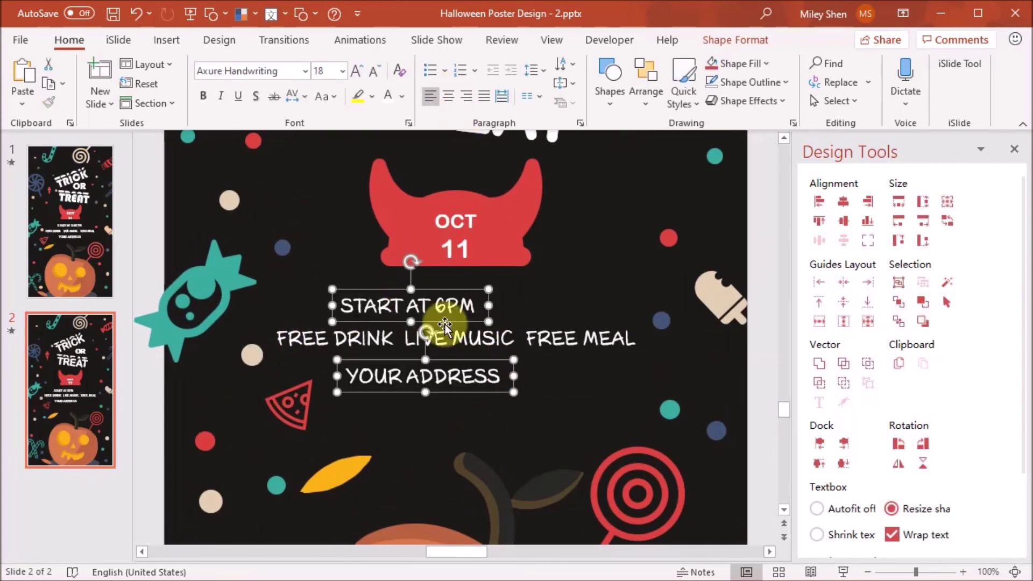
click(843, 201)
click(611, 375)
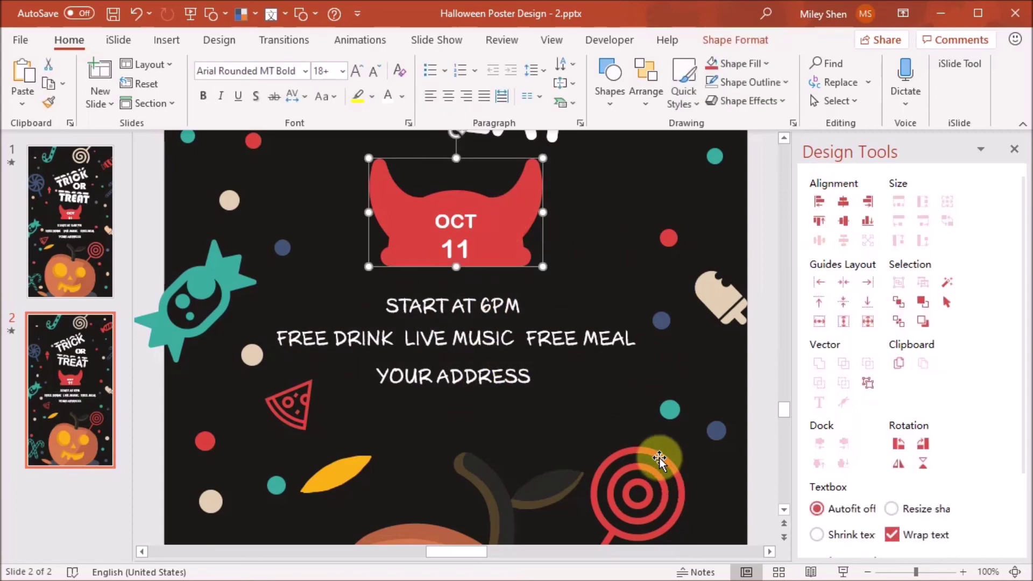
- Move the three detail lines down together below the badge
click(430, 307)
shift+click(429, 339)
shift+click(428, 375)
click(469, 291)
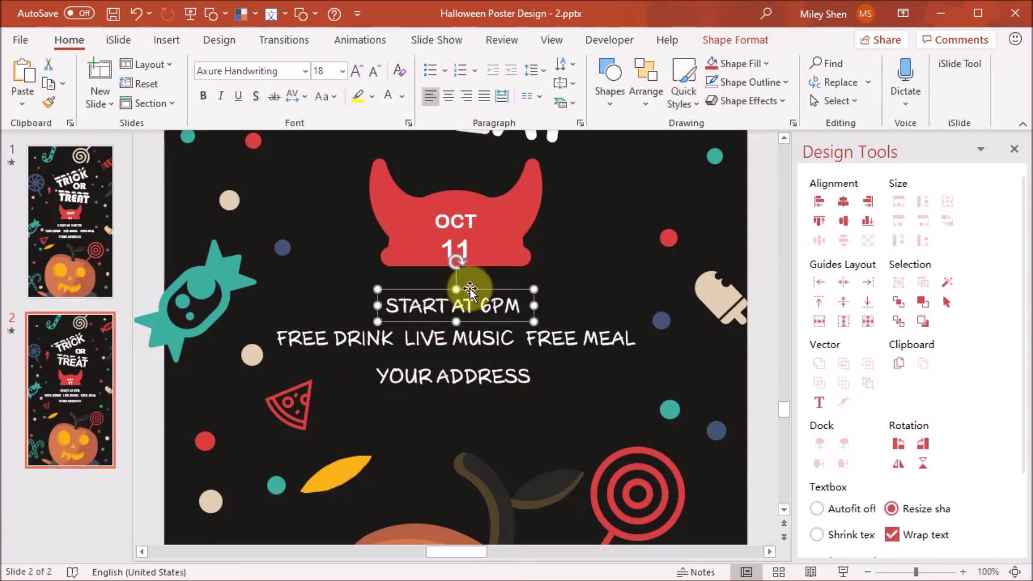
shift+click(428, 337)
shift+click(517, 376)
key(Down)
key(Down)
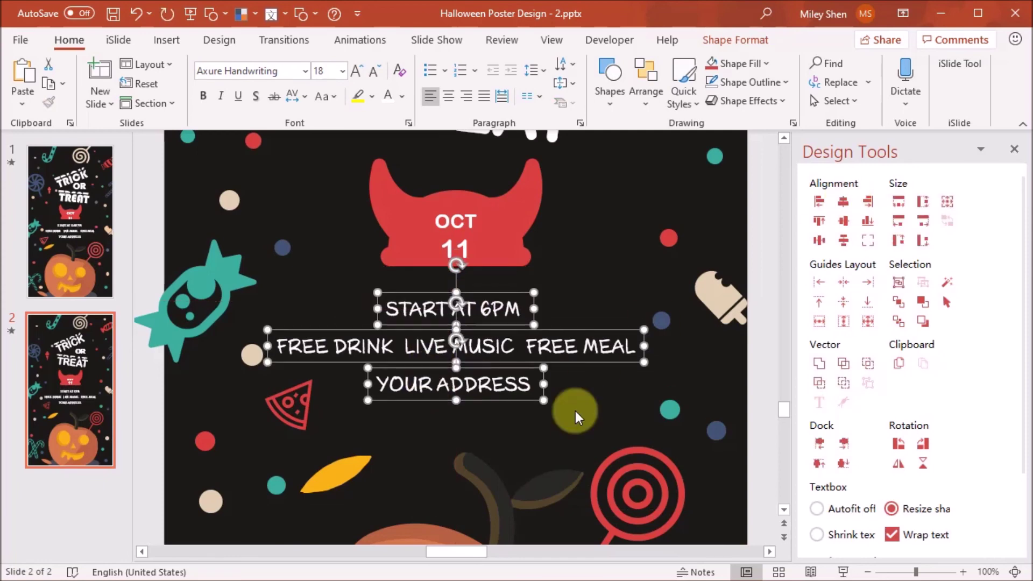
key(Down)
key(Down)
click(251, 427)
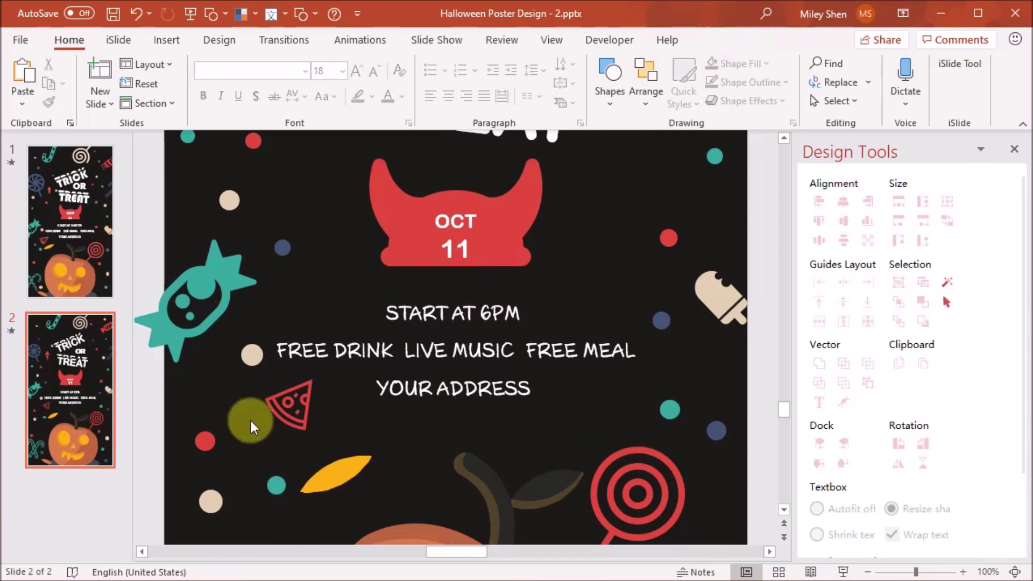
- Nudge the small white dot beside TRICK into place
click(230, 341)
click(584, 377)
ctrl+scroll(591, 377, down, 6)
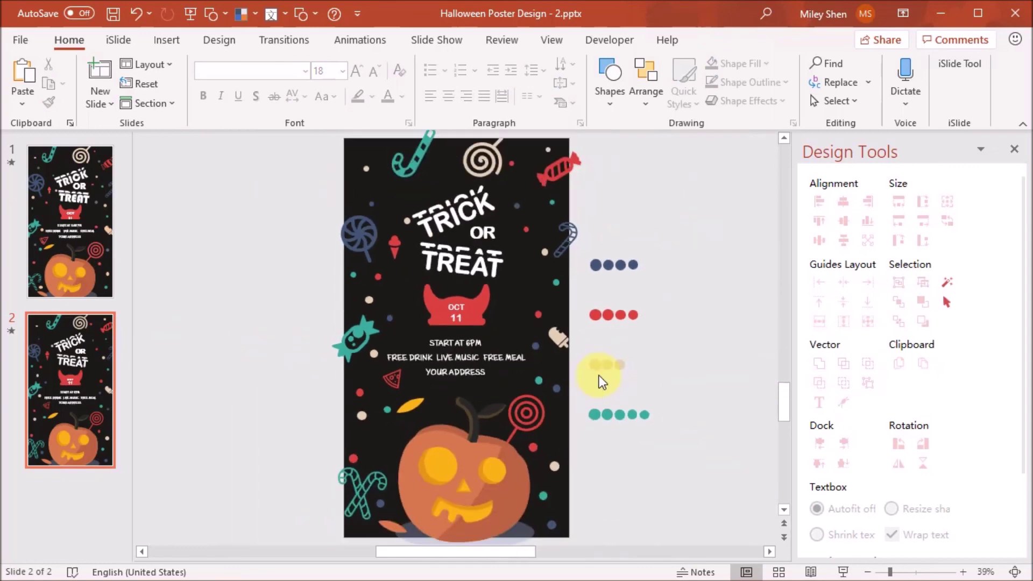
click(754, 360)
click(522, 314)
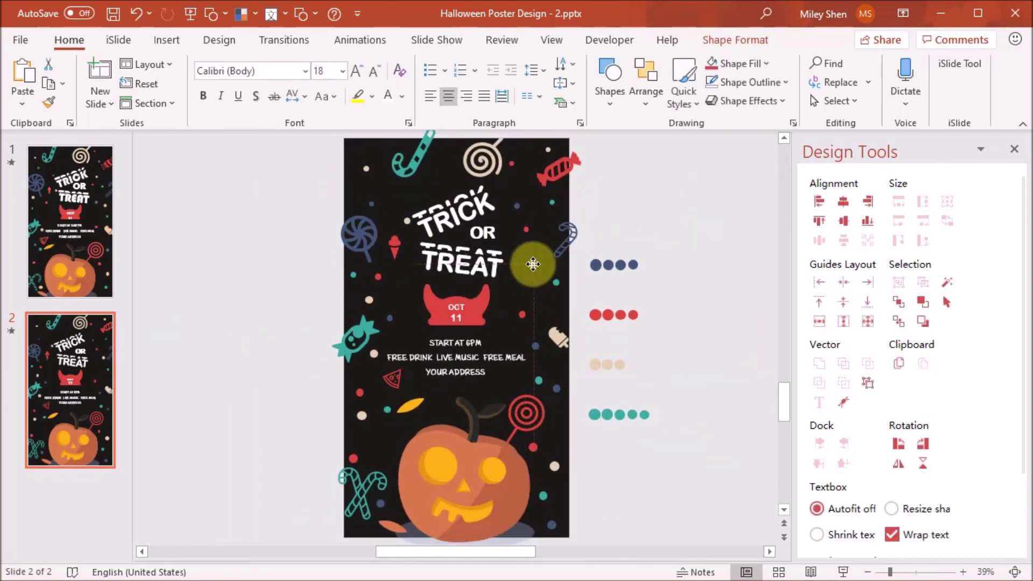
click(724, 265)
drag(407, 220, 397, 214)
- Marquee-select the four spare rows of dots beside the slide and delete them
click(536, 375)
drag(689, 454, 589, 240)
key(Delete)
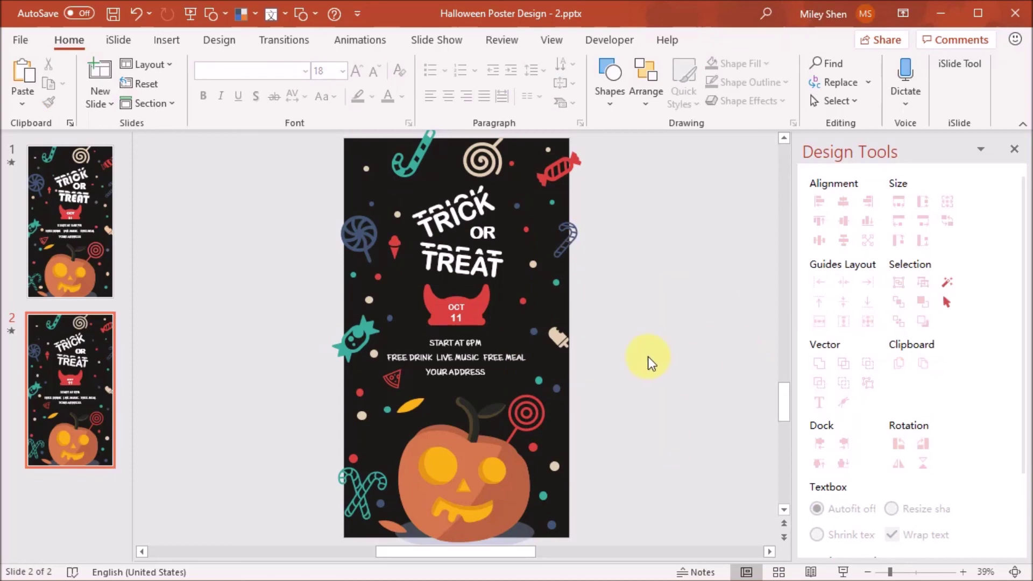